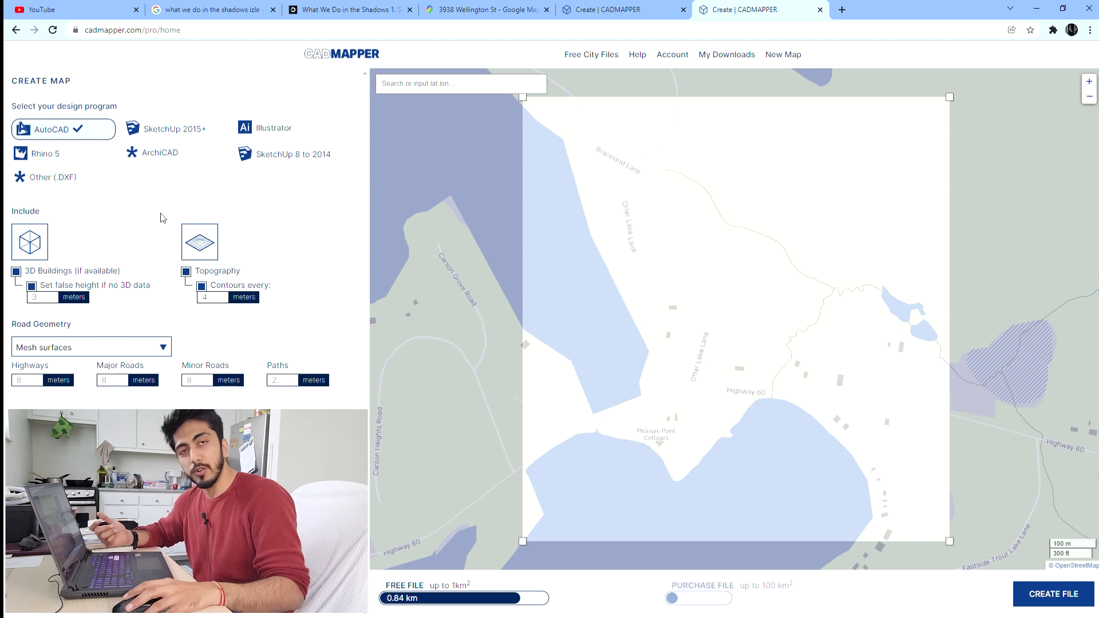
click(154, 131)
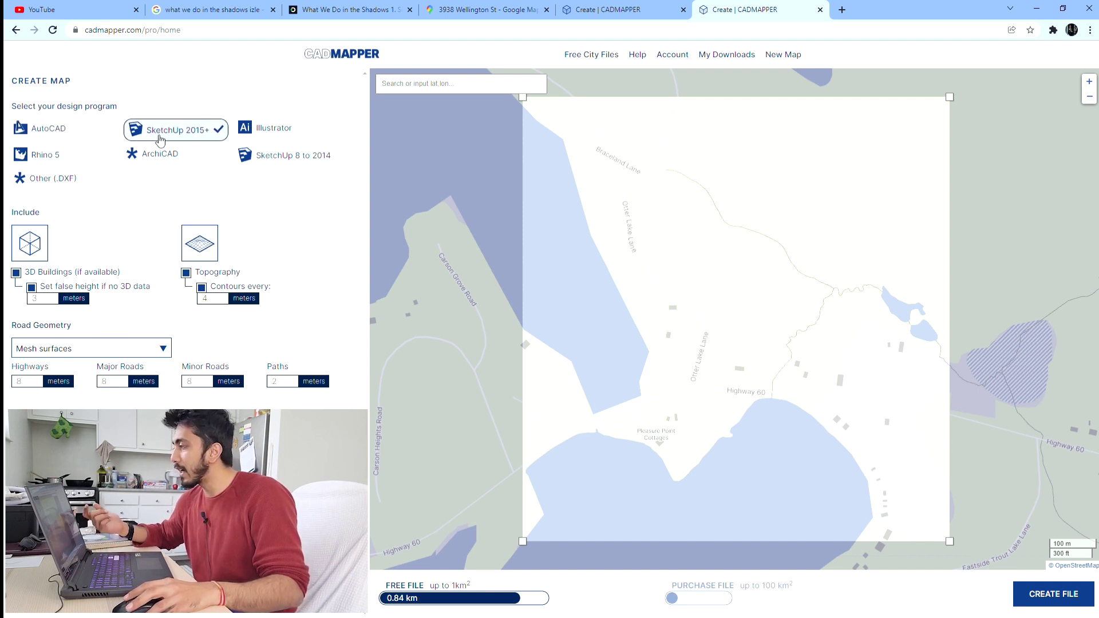
click(73, 137)
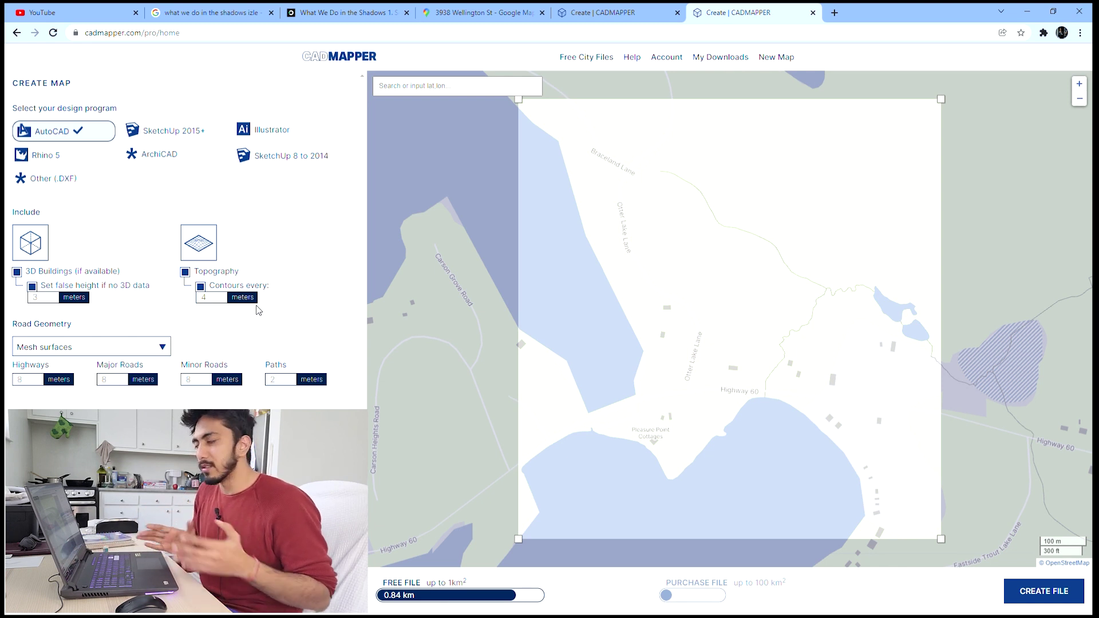
click(212, 298)
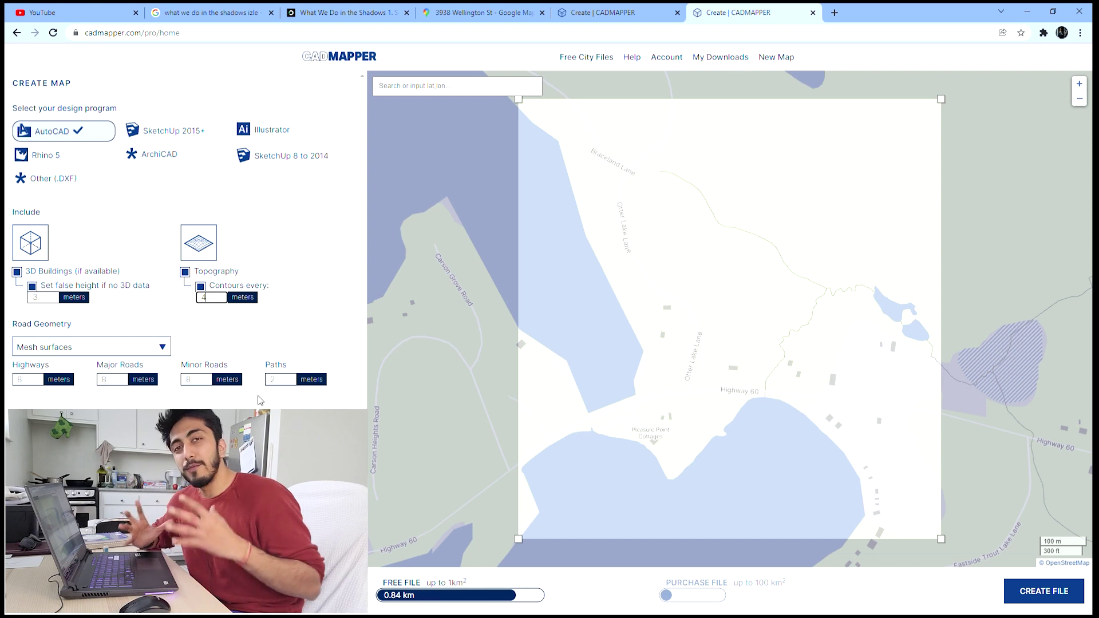
Zoom the CADMAPPER map near Bancroft, Ontario to about 0.08 km² and create the map file
scroll(610, 439, down, 1)
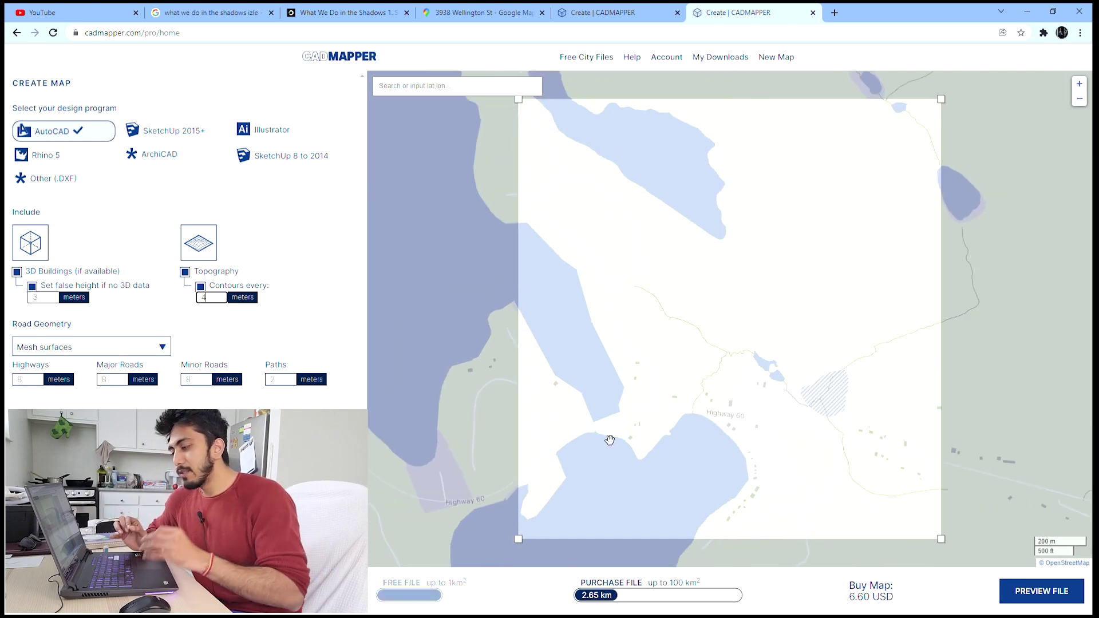
scroll(667, 440, up, 3)
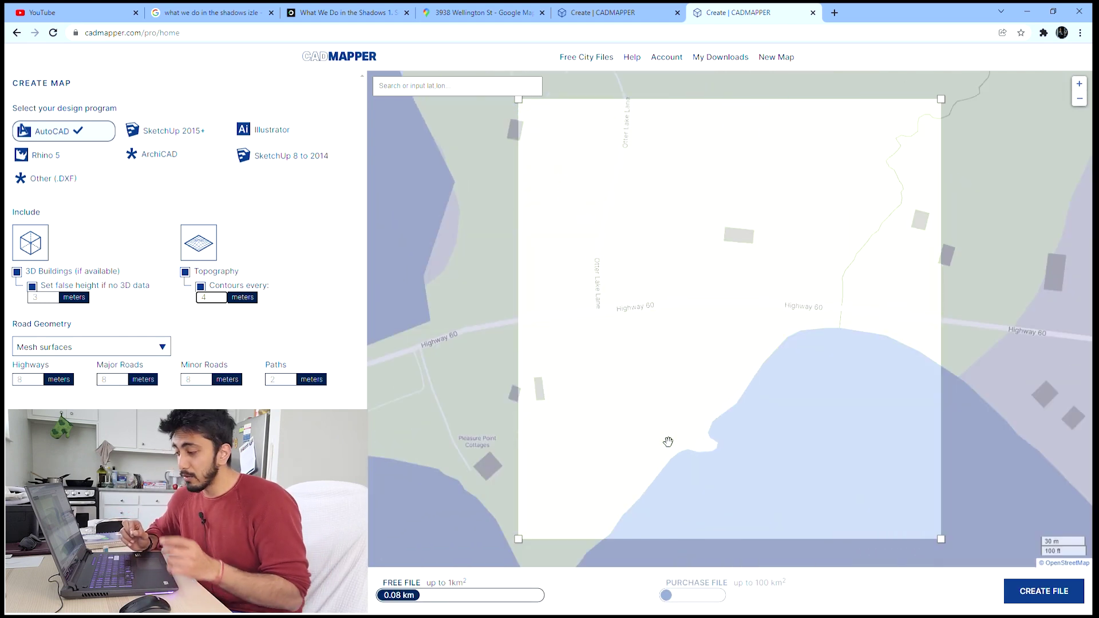
click(439, 92)
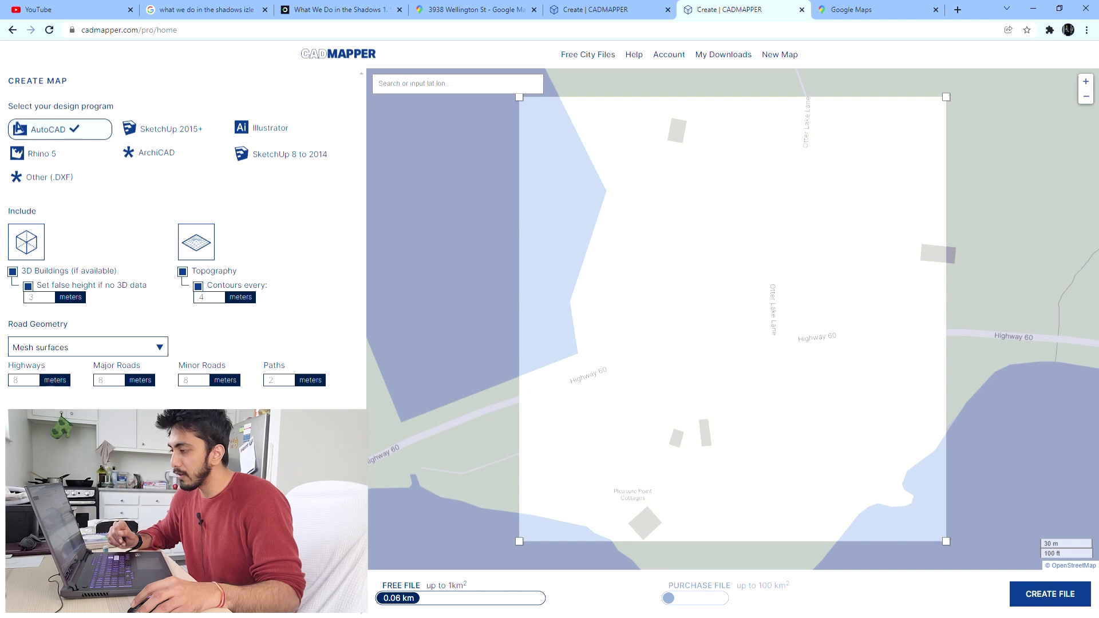
click(1038, 595)
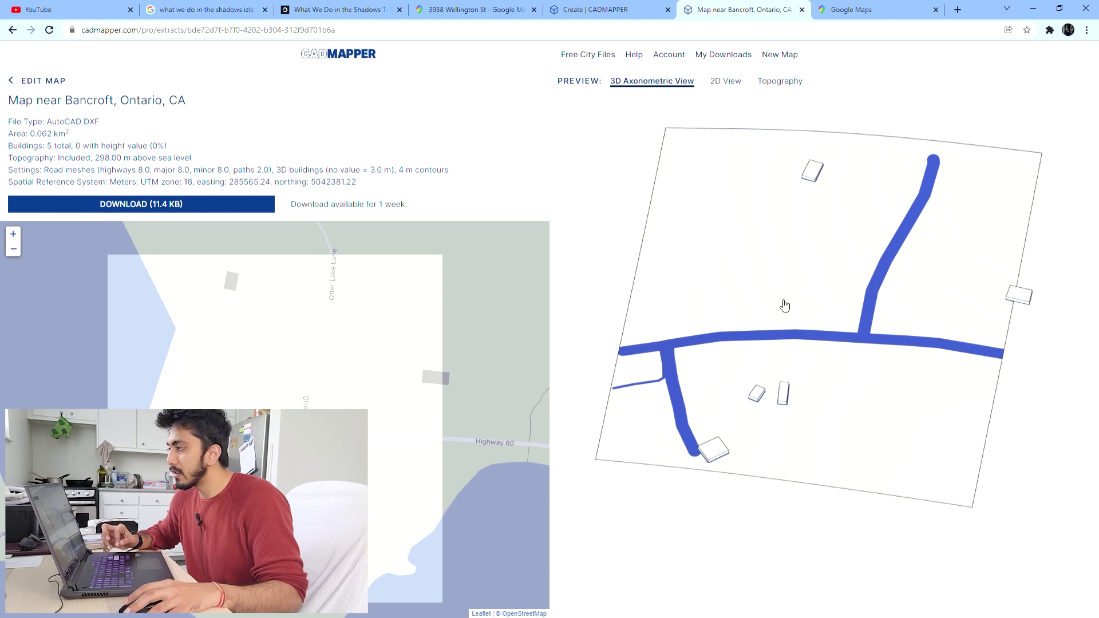
Preview the 2D and topography views, then download the 11.4 KB Bancroft map
click(727, 81)
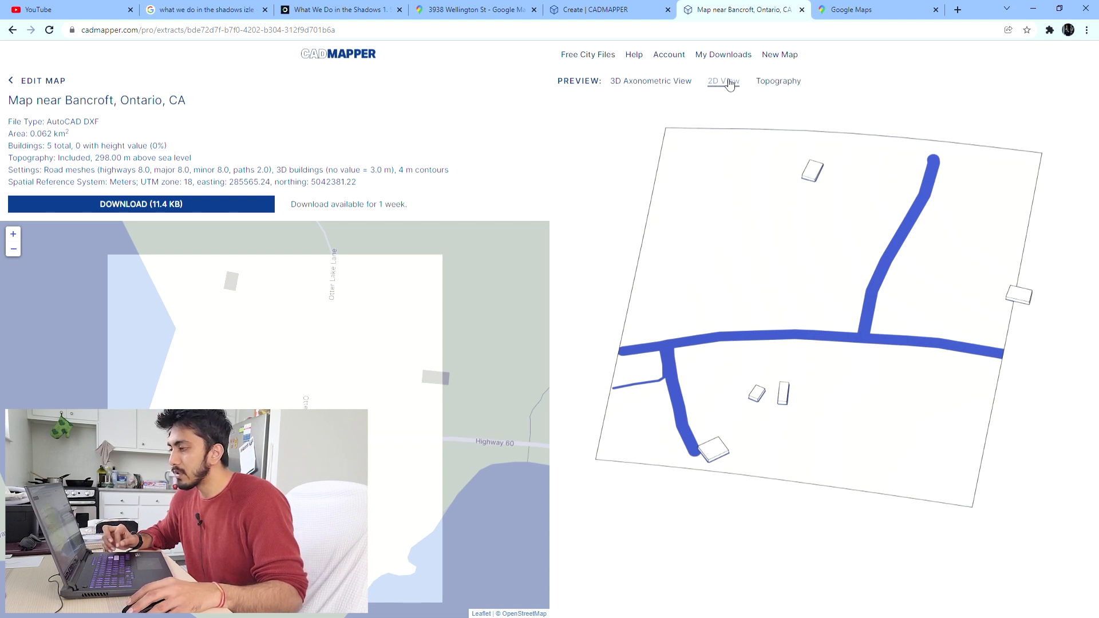
click(677, 89)
click(776, 83)
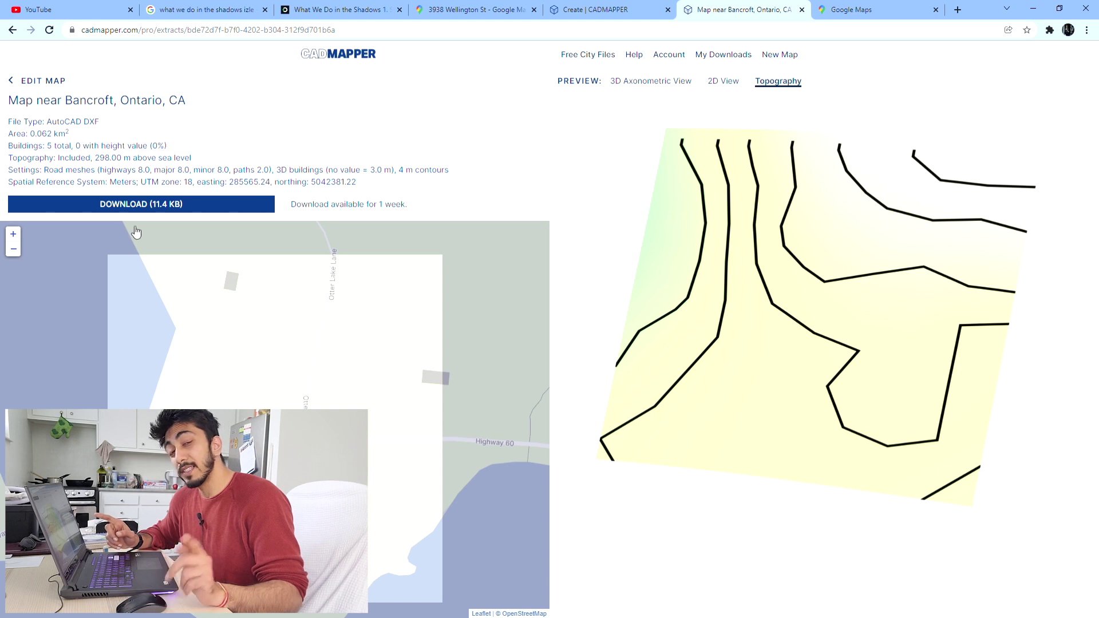
click(154, 207)
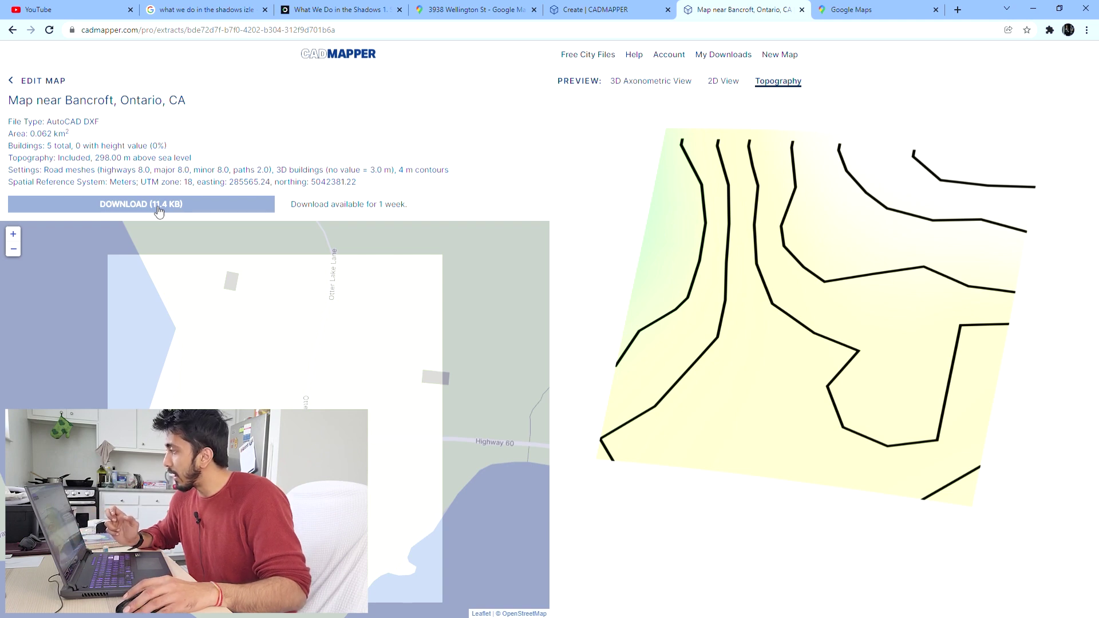
click(158, 208)
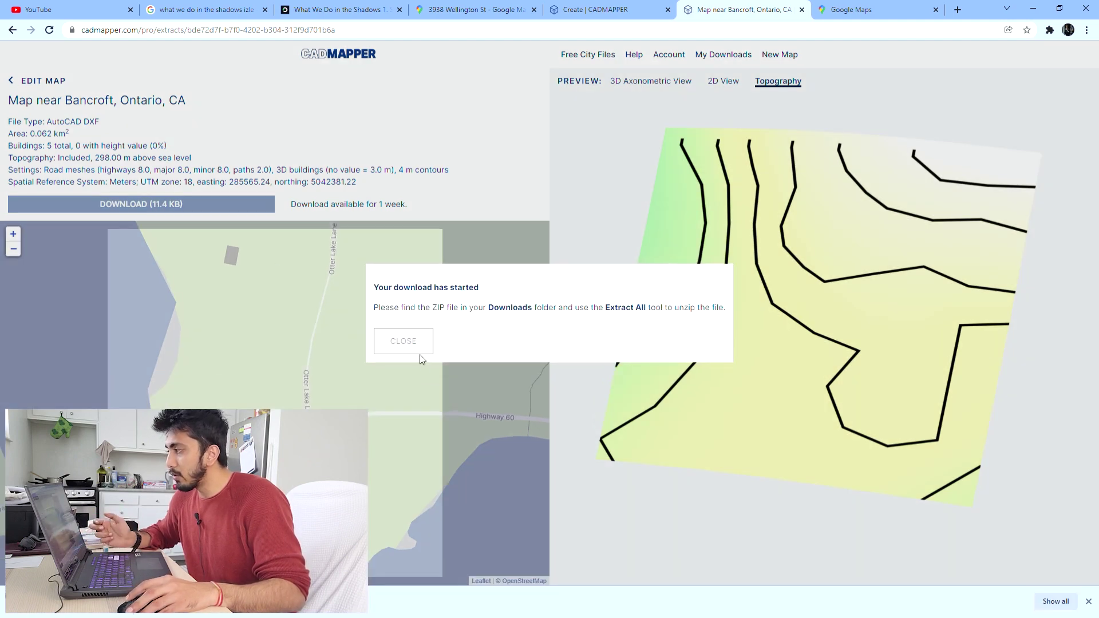
click(398, 346)
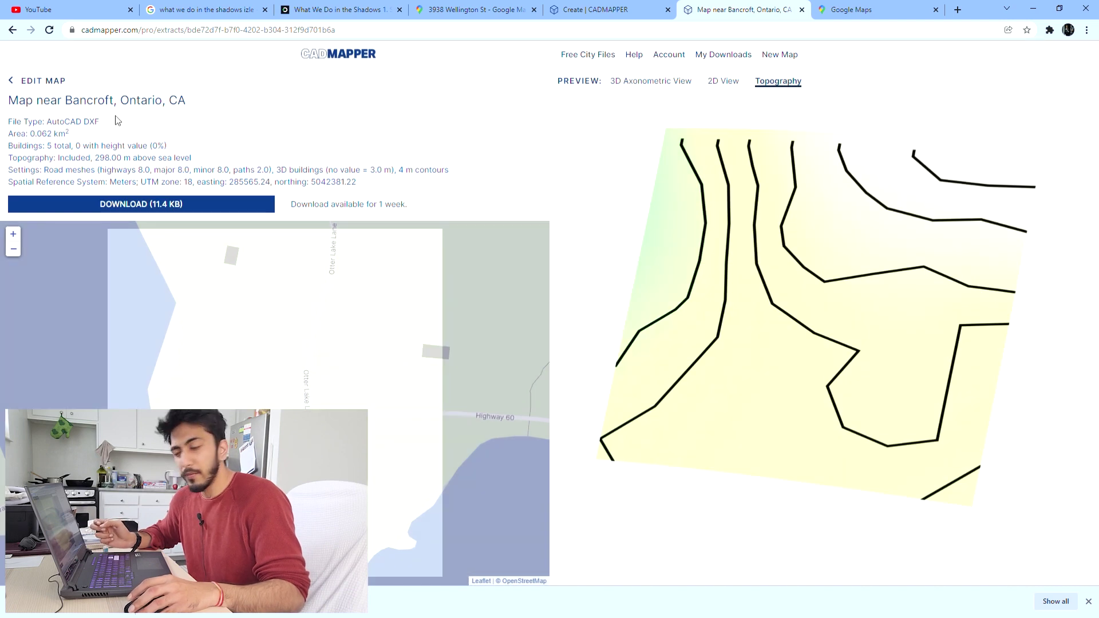
Regenerate the map with SketchUp 2015+ as the export format
click(42, 81)
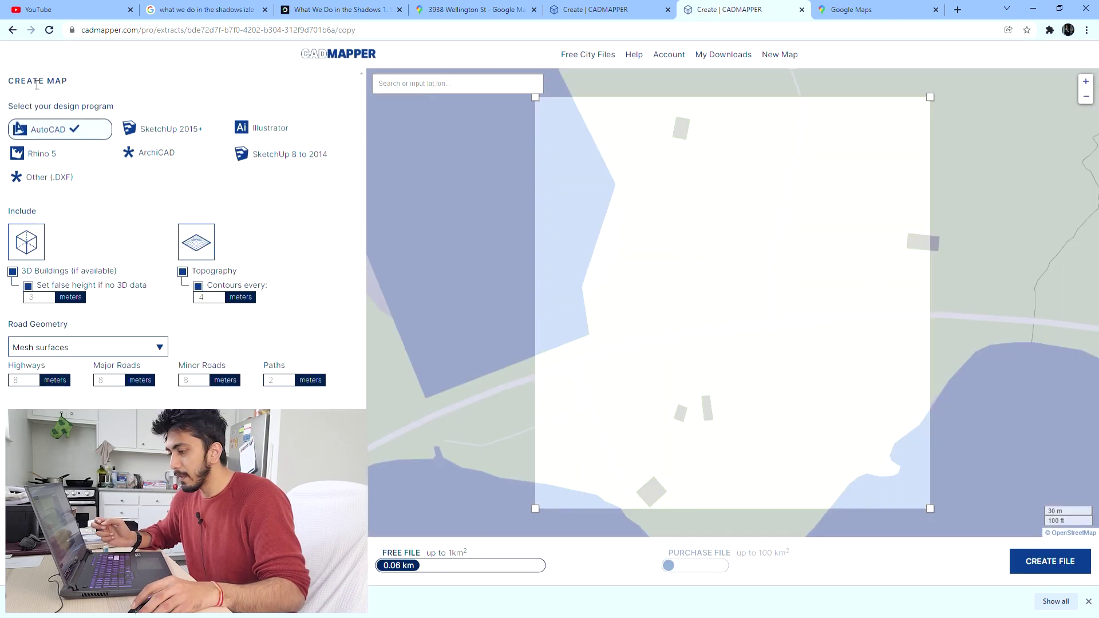
click(147, 138)
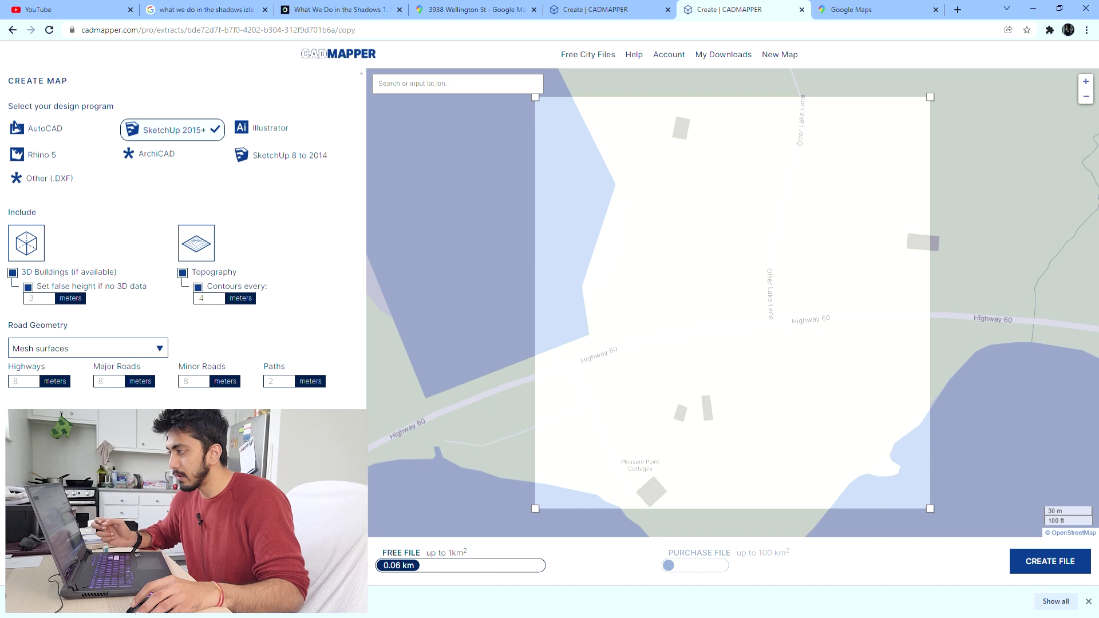
click(1051, 560)
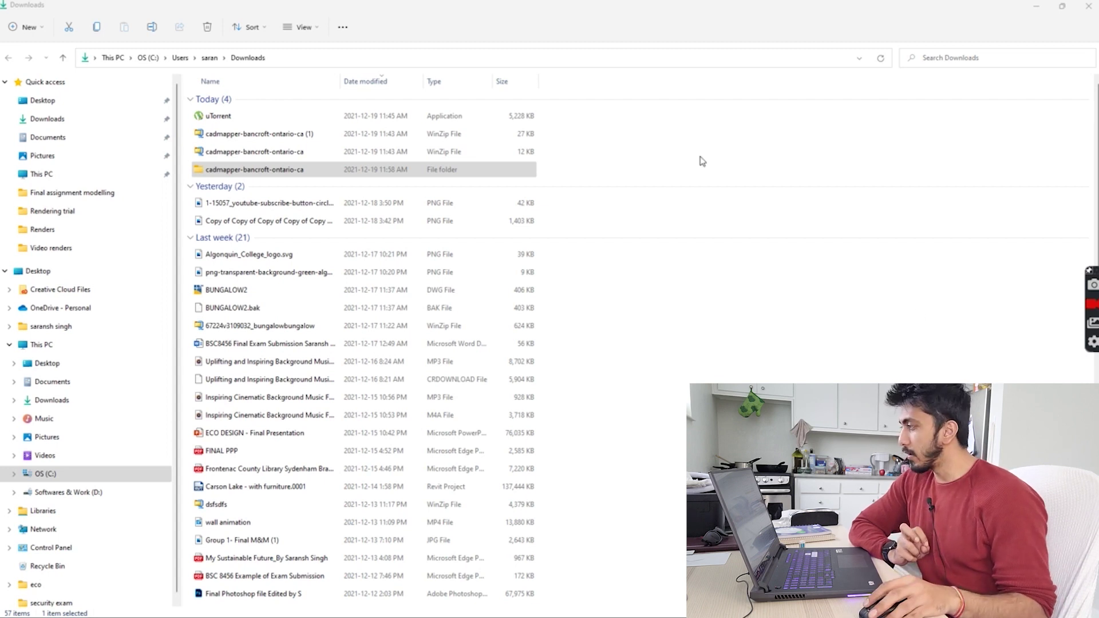
Open the cadmapper-bancroft-ontario-ca folder in Downloads and launch its 71 KB SketchUp file
click(373, 174)
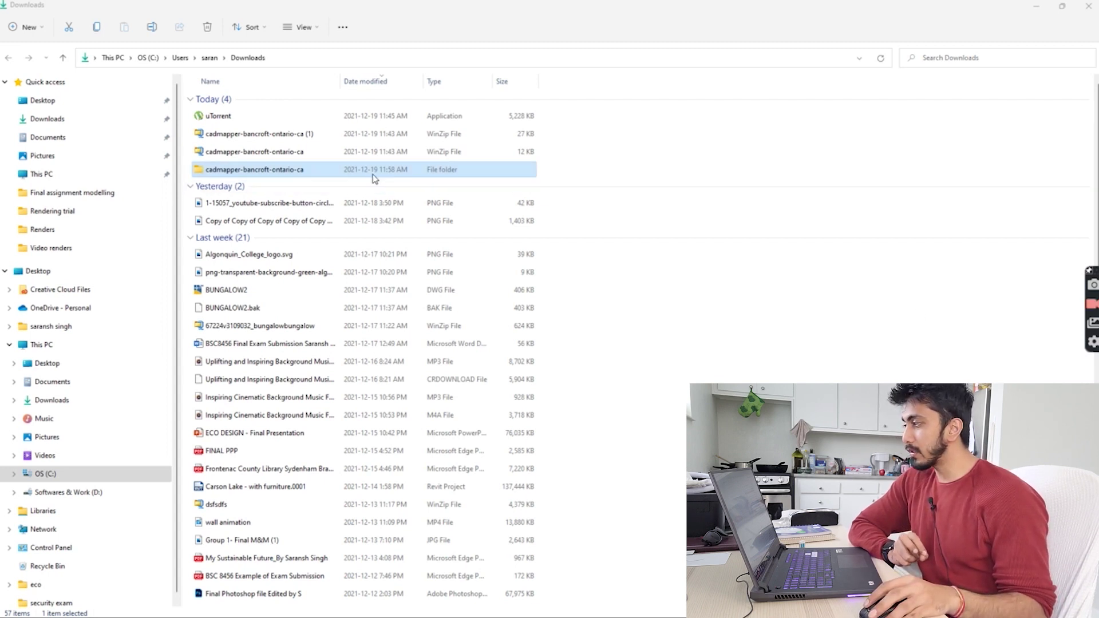
double_click(262, 175)
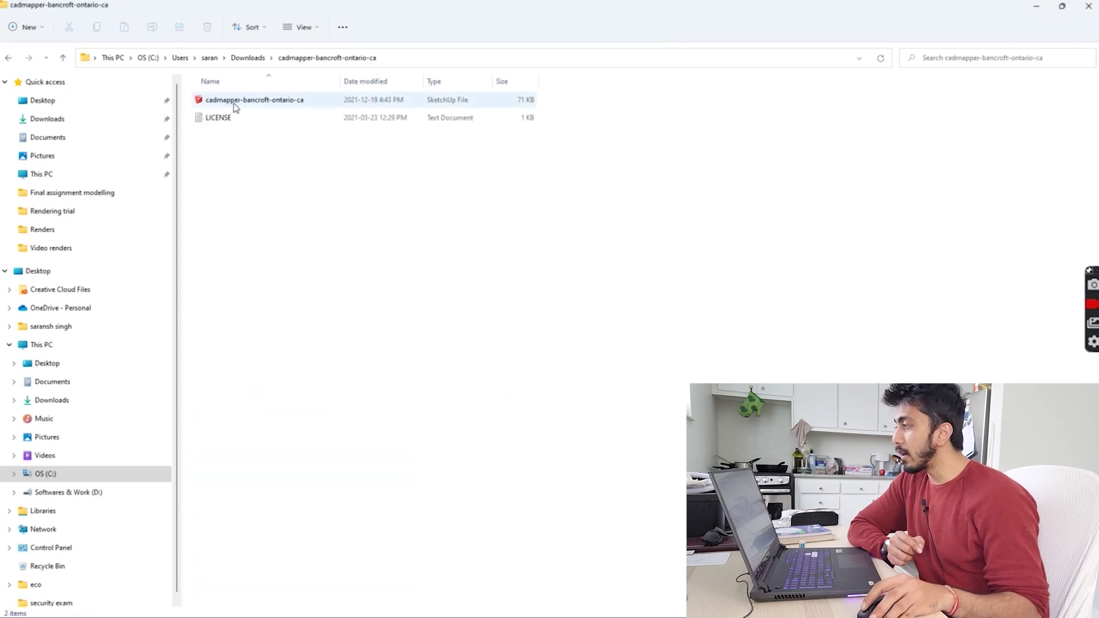
click(215, 107)
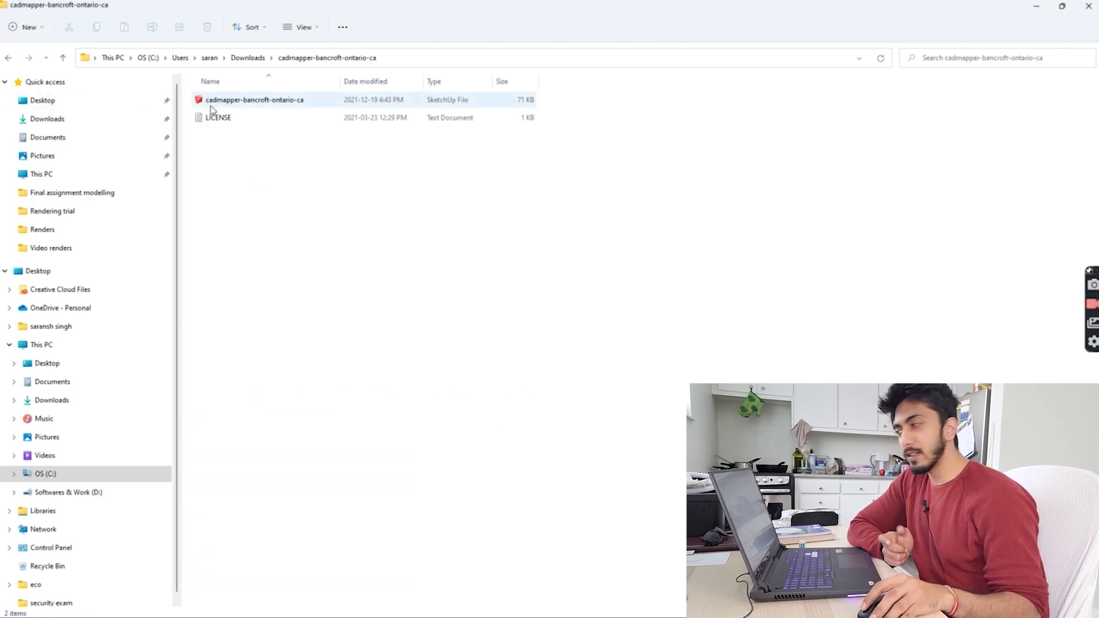
double_click(240, 99)
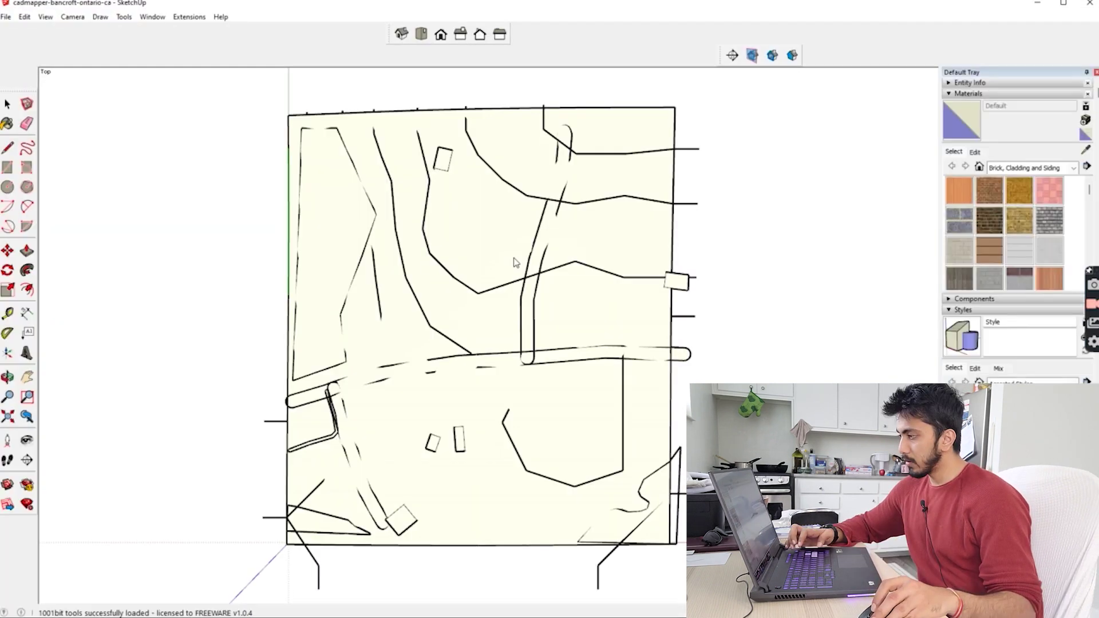
Dismiss the version warning and orbit the site to tilted and side-on views
click(602, 353)
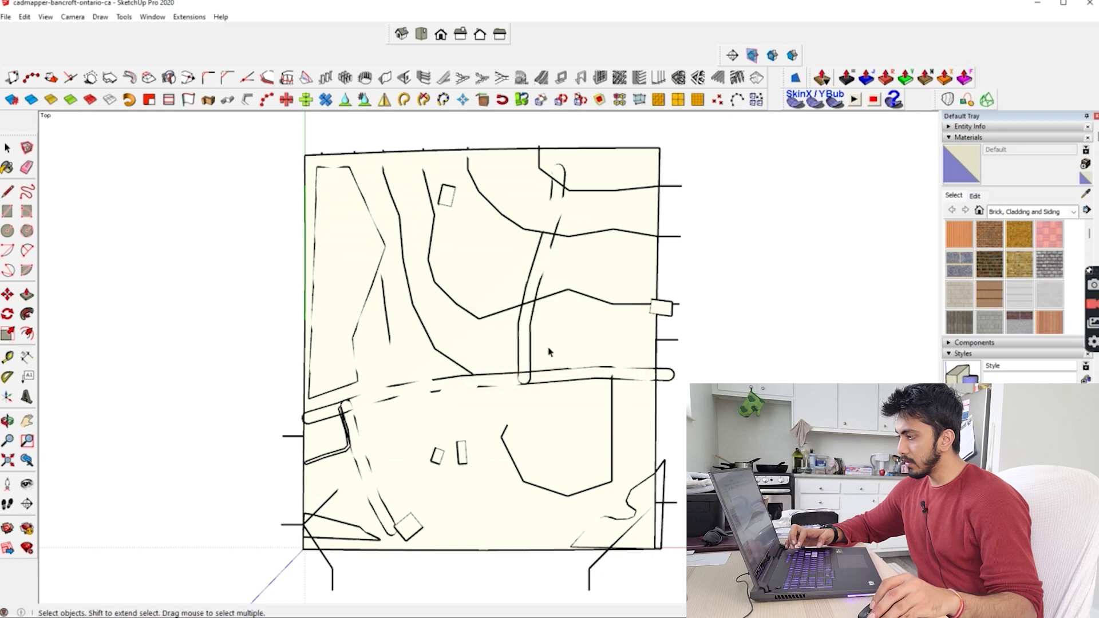
scroll(492, 392, down, 4)
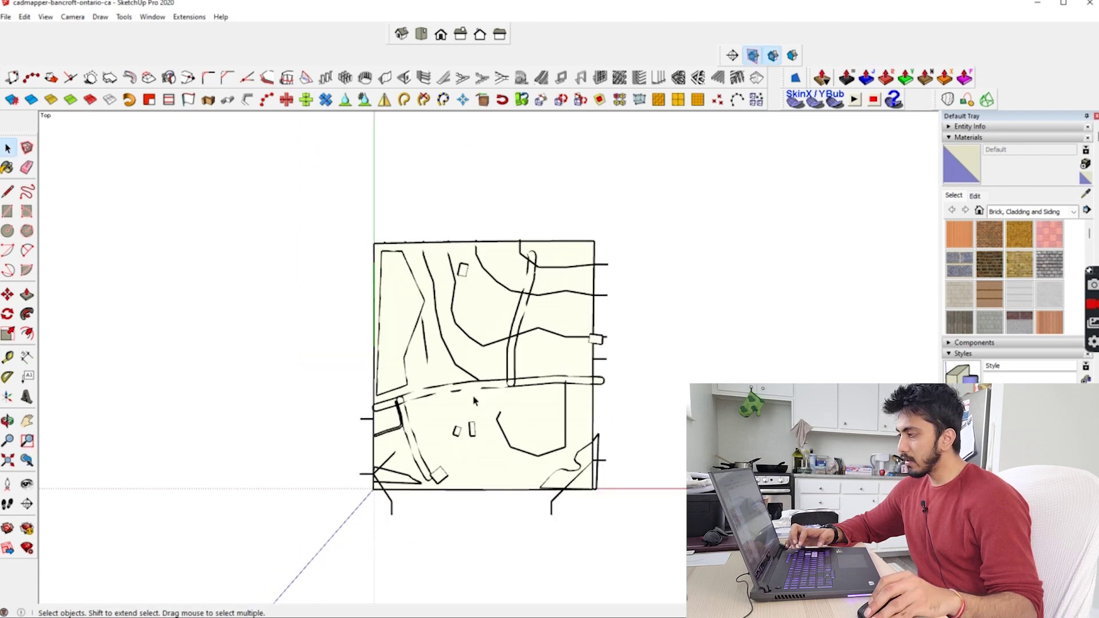
middle_drag(498, 328, 650, 216)
scroll(503, 314, up, 5)
middle_drag(455, 352, 381, 378)
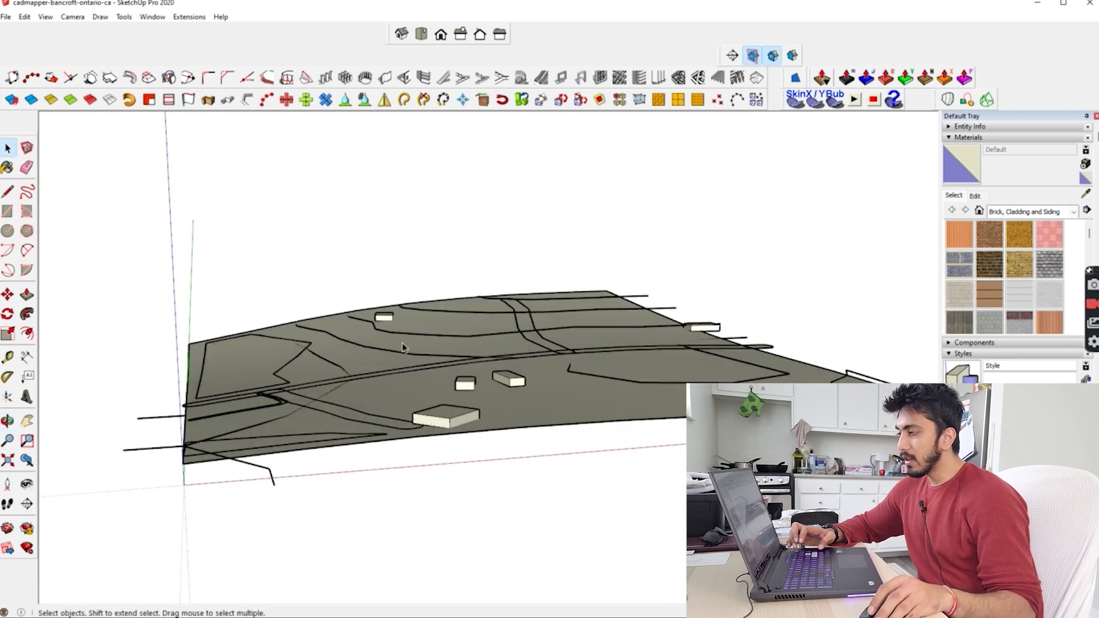
scroll(399, 372, down, 5)
middle_drag(399, 372, 467, 372)
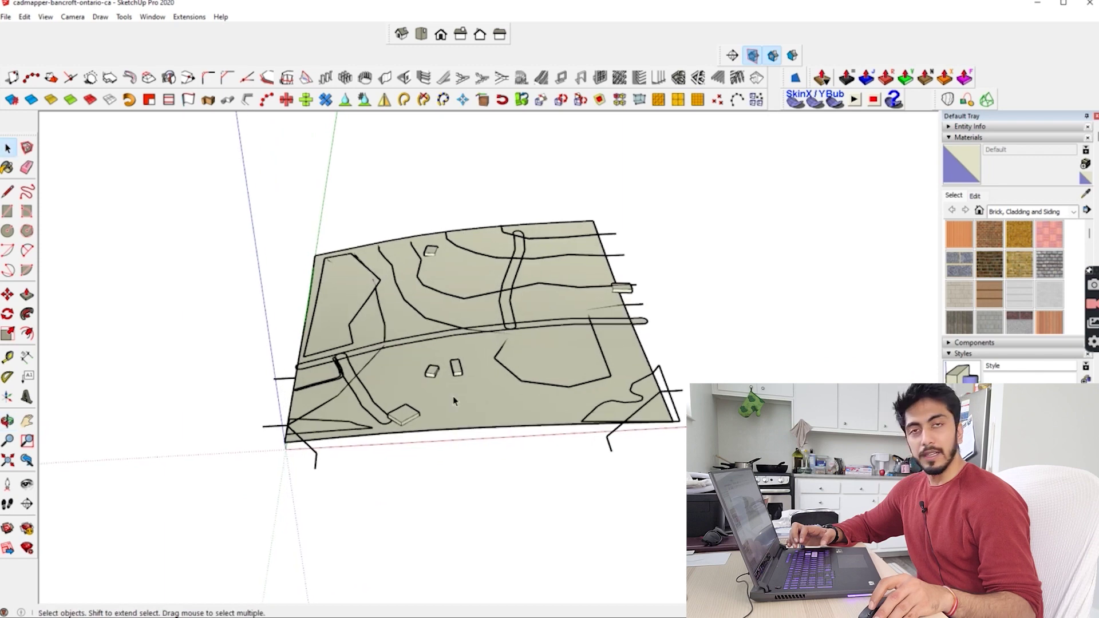
scroll(465, 370, up, 4)
Orbit from a low side view up to look down on the map, then pick the Select tool
middle_drag(452, 410, 505, 255)
middle_drag(450, 327, 534, 327)
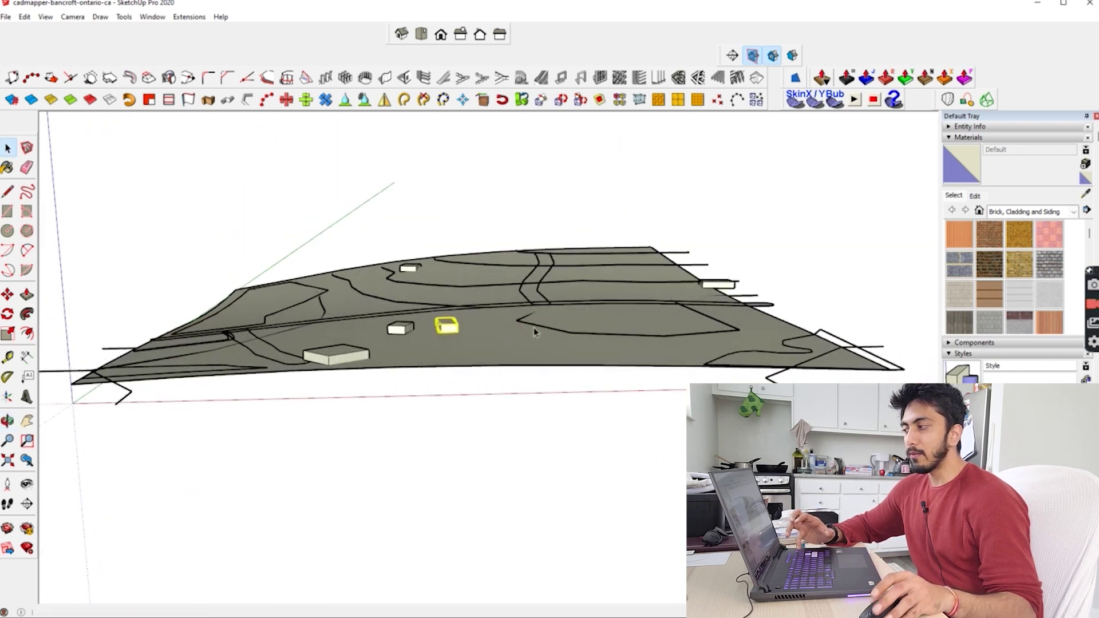
scroll(574, 333, down, 3)
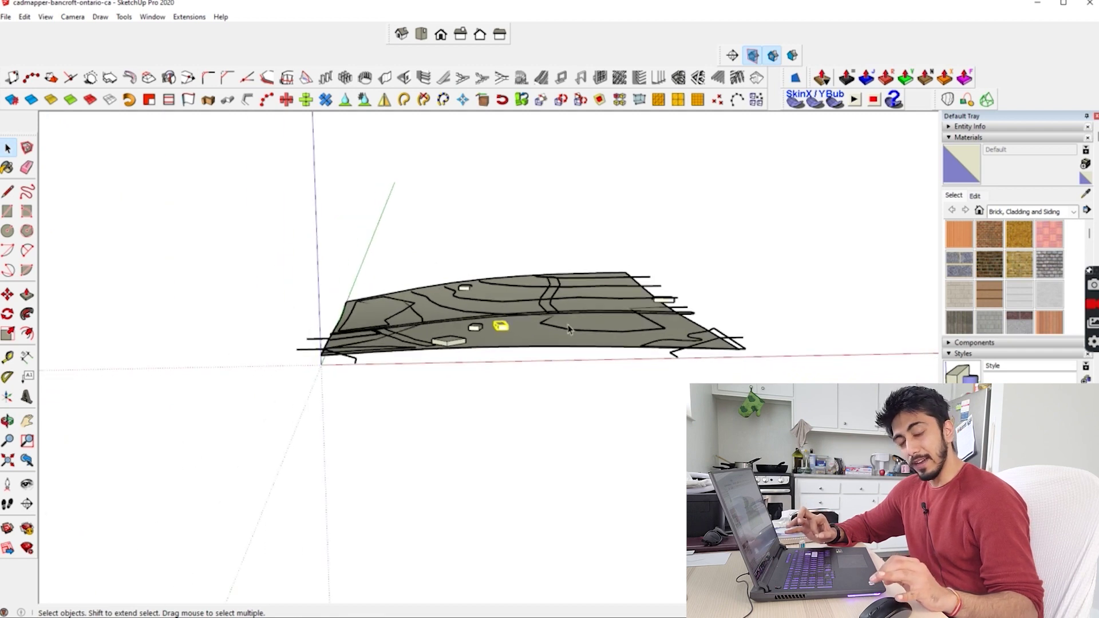
middle_drag(572, 332, 500, 441)
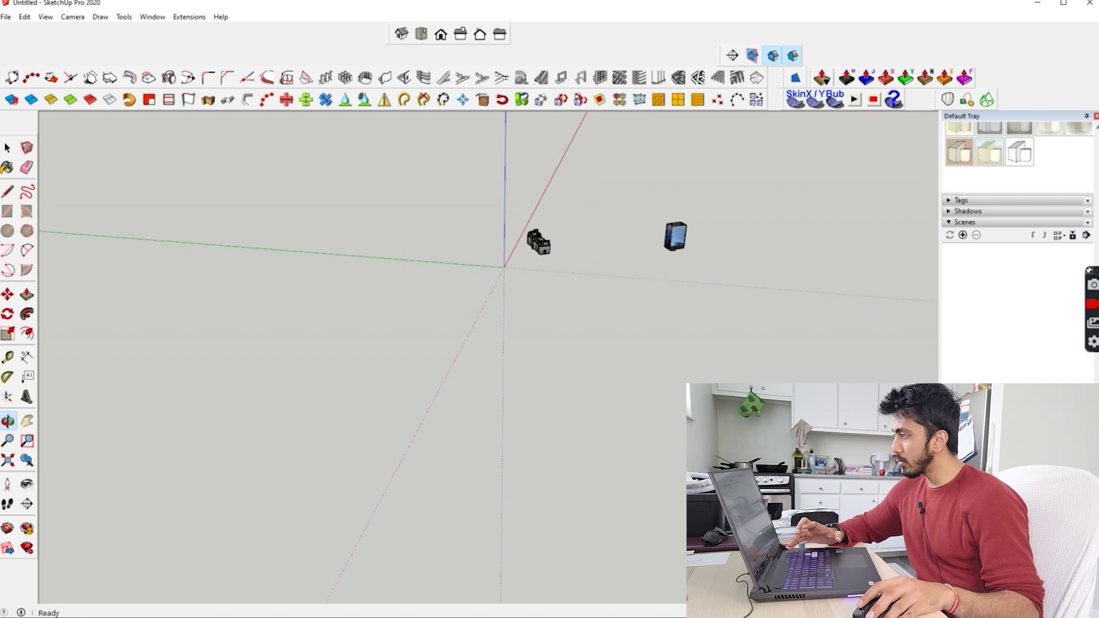
key(space)
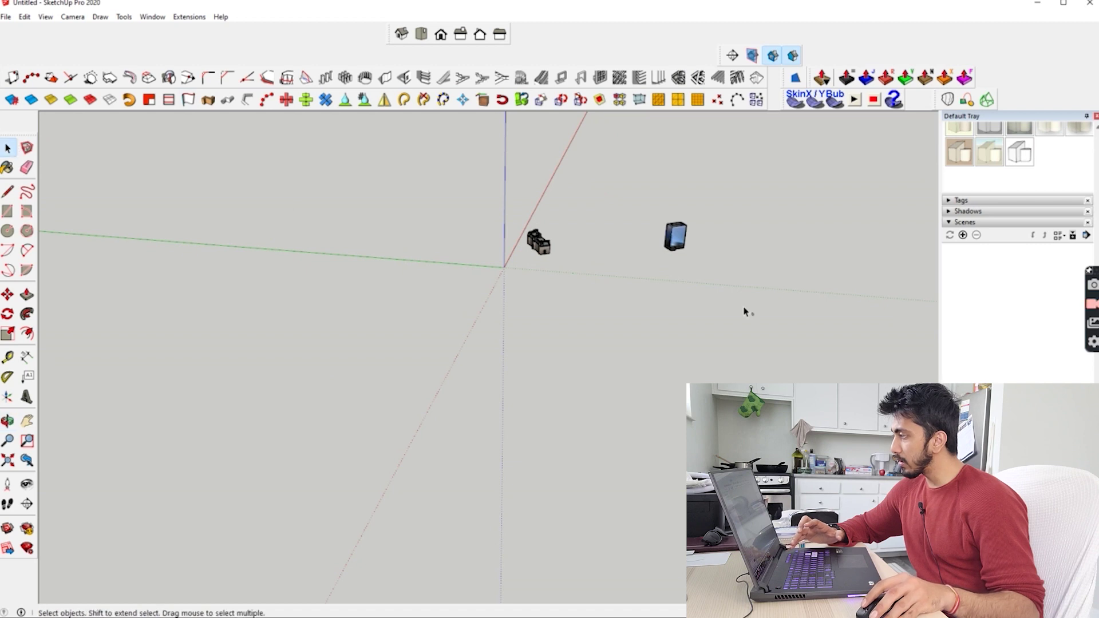
Delete both CADMAPPER components from the model and start Add Location
key(ctrl+a)
key(Delete)
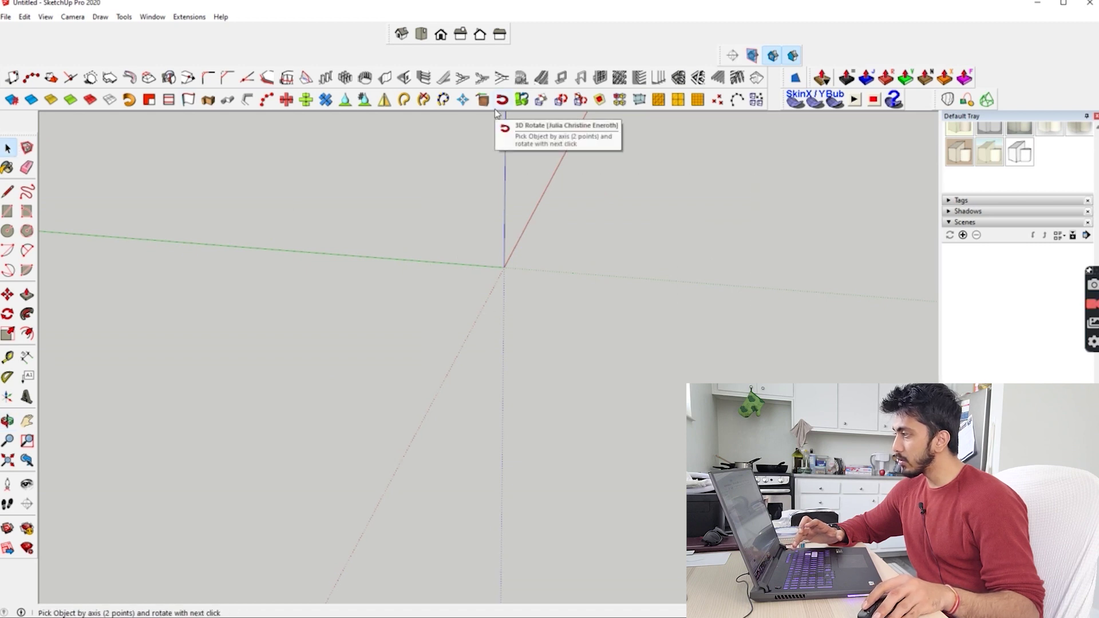
click(6, 17)
mouse_move(24, 17)
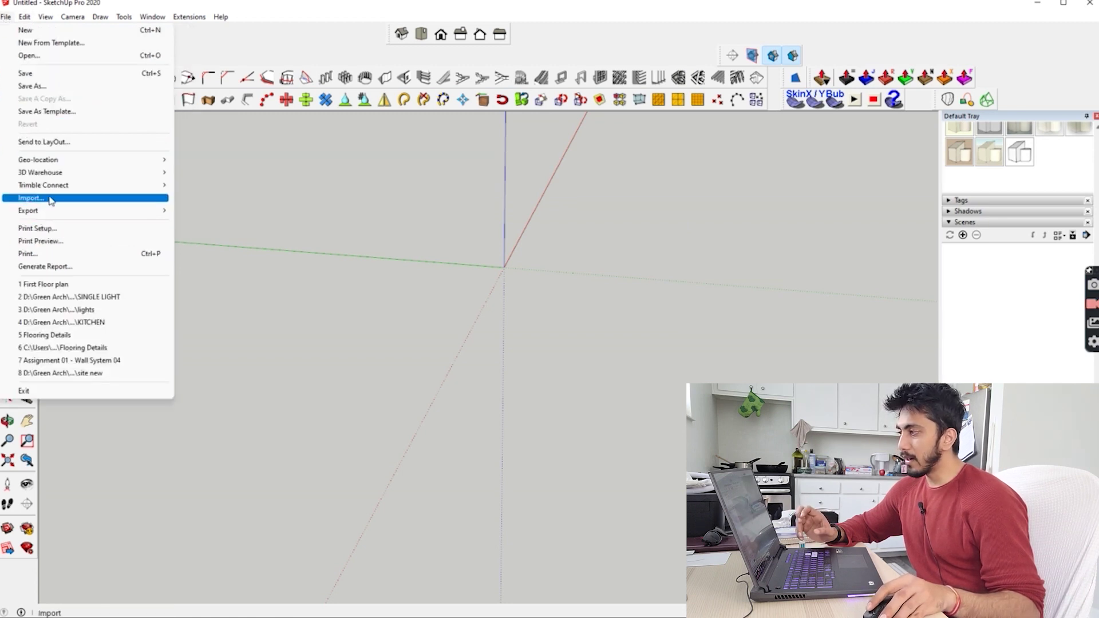
mouse_move(73, 161)
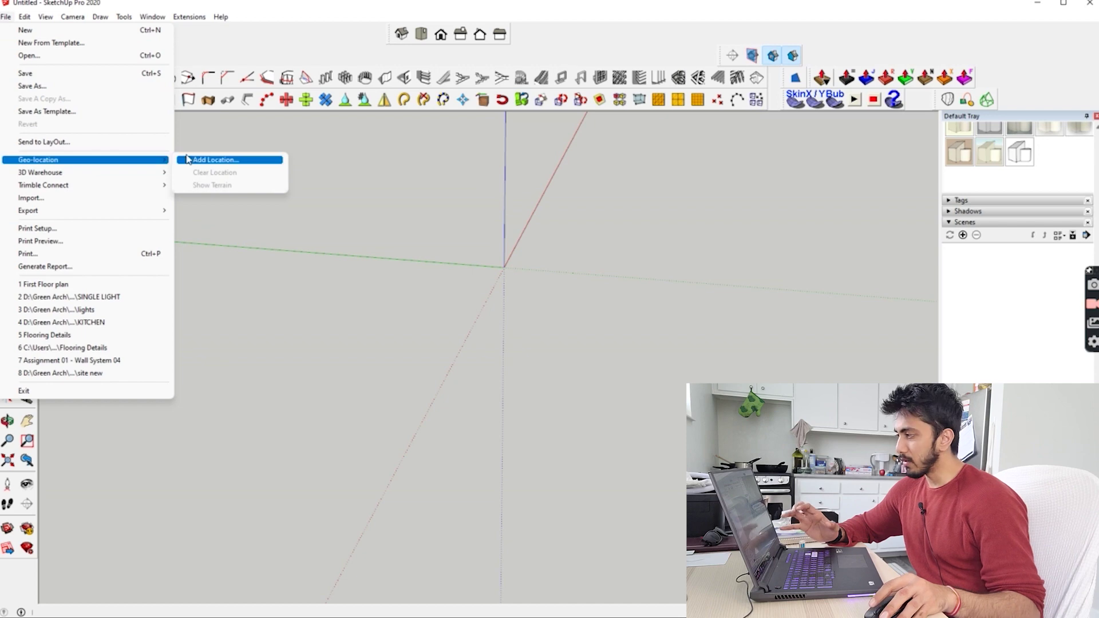
click(189, 159)
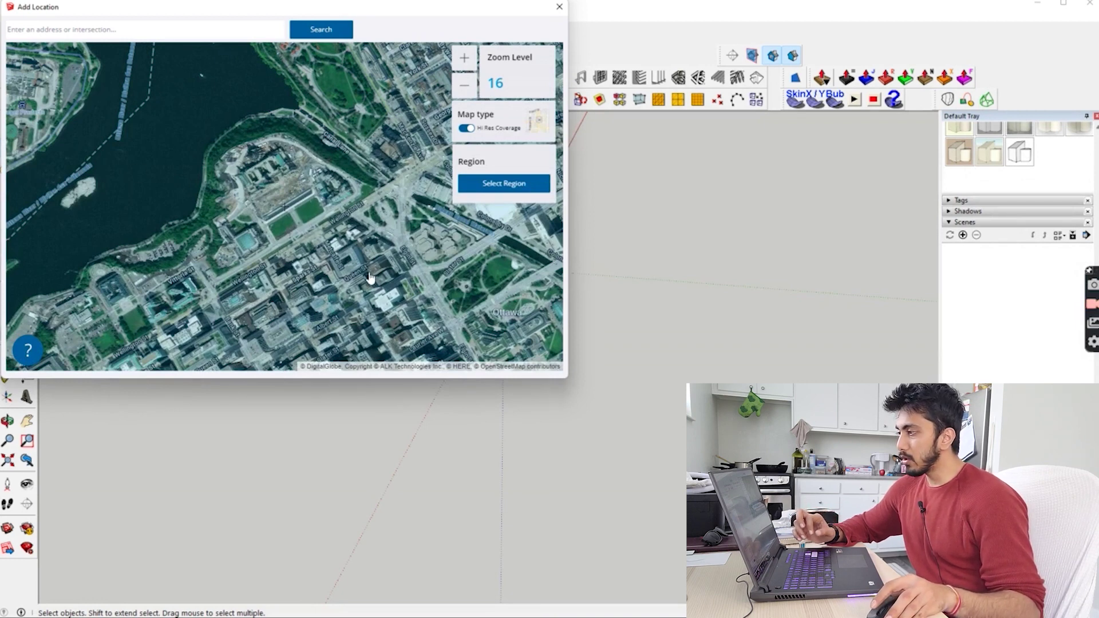
Import a tightened Digital Globe imagery region around the riverside site
click(503, 183)
click(499, 196)
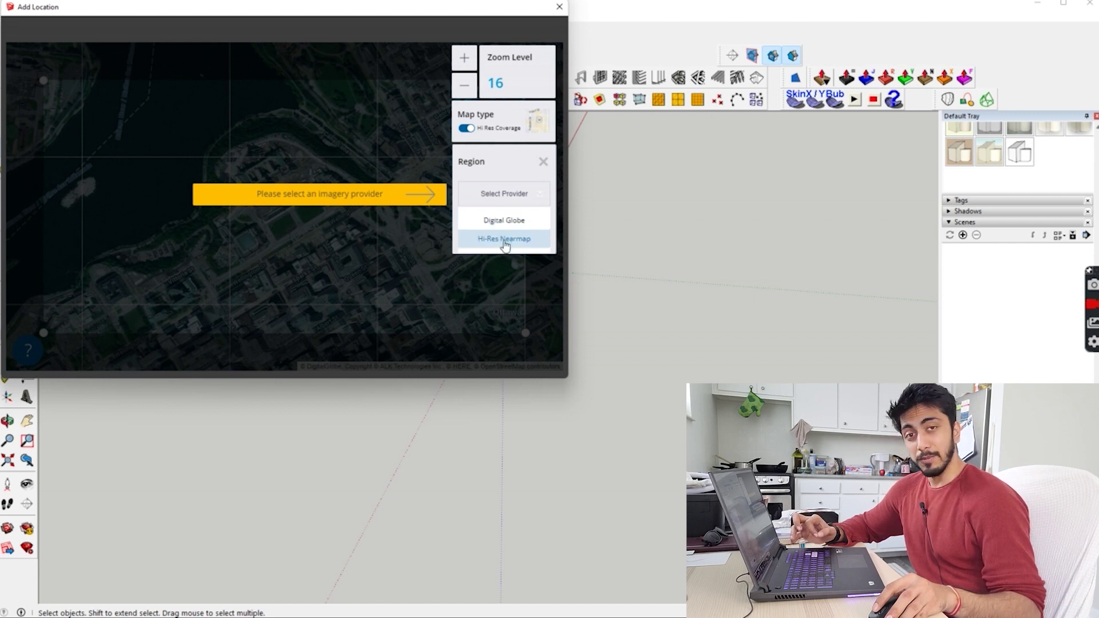
click(503, 221)
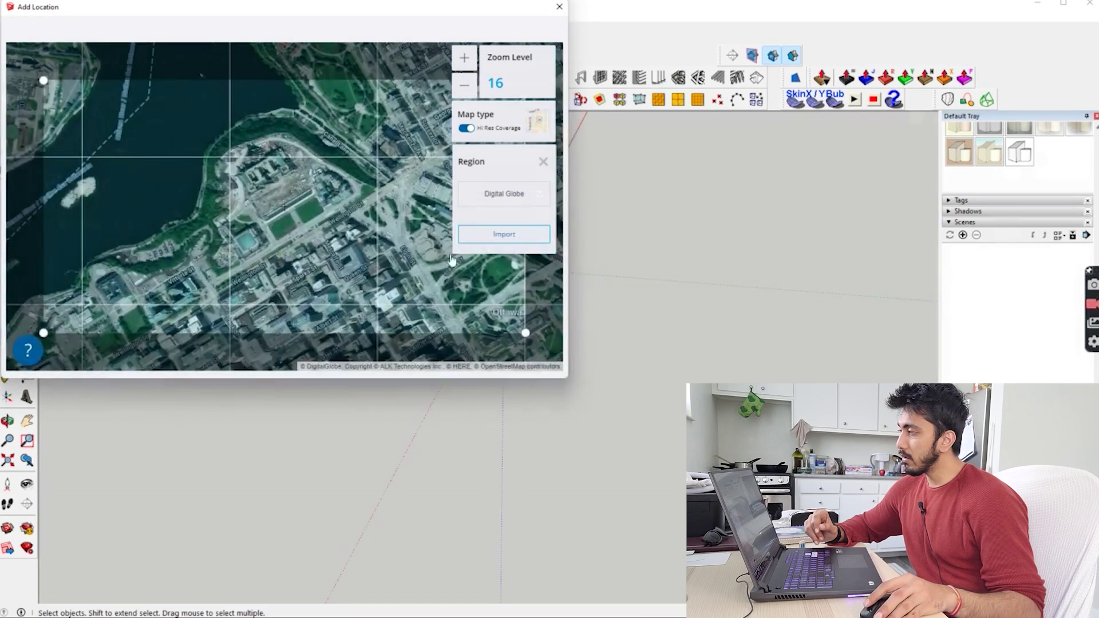
drag(49, 77, 161, 101)
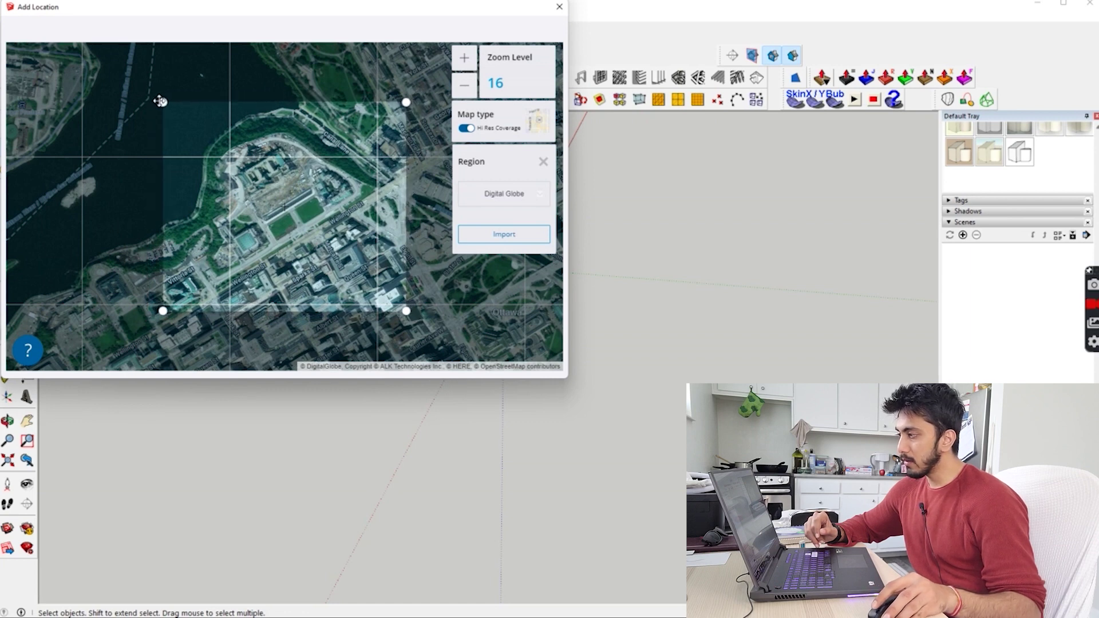
click(495, 240)
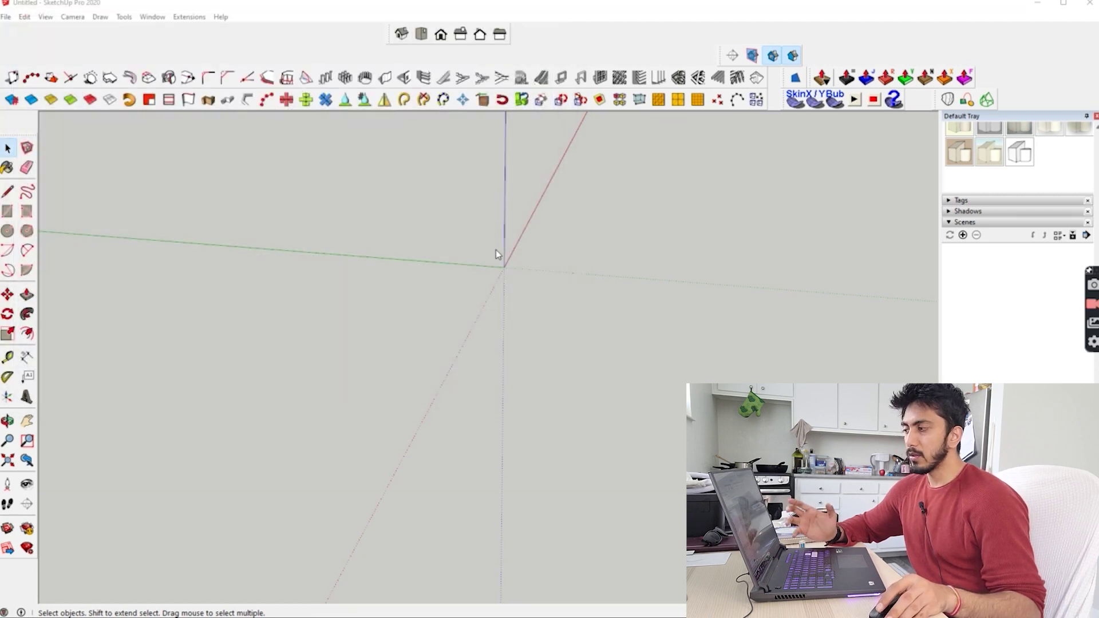
Orbit and zoom to inspect the imported satellite map from overhead and oblique angles
scroll(510, 253, down, 4)
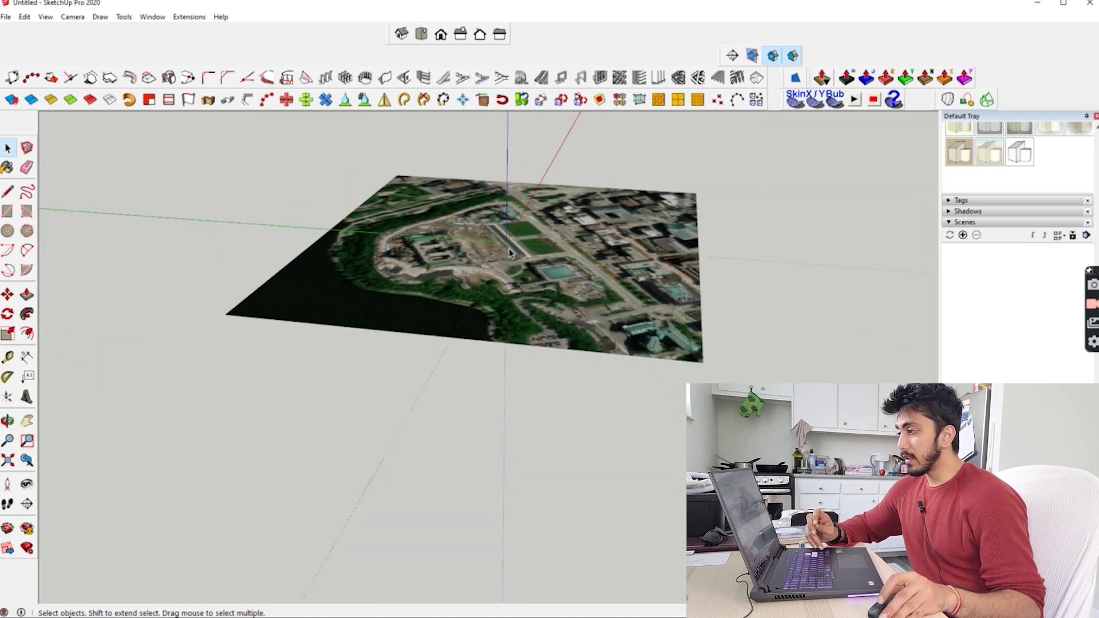
middle_drag(510, 253, 269, 412)
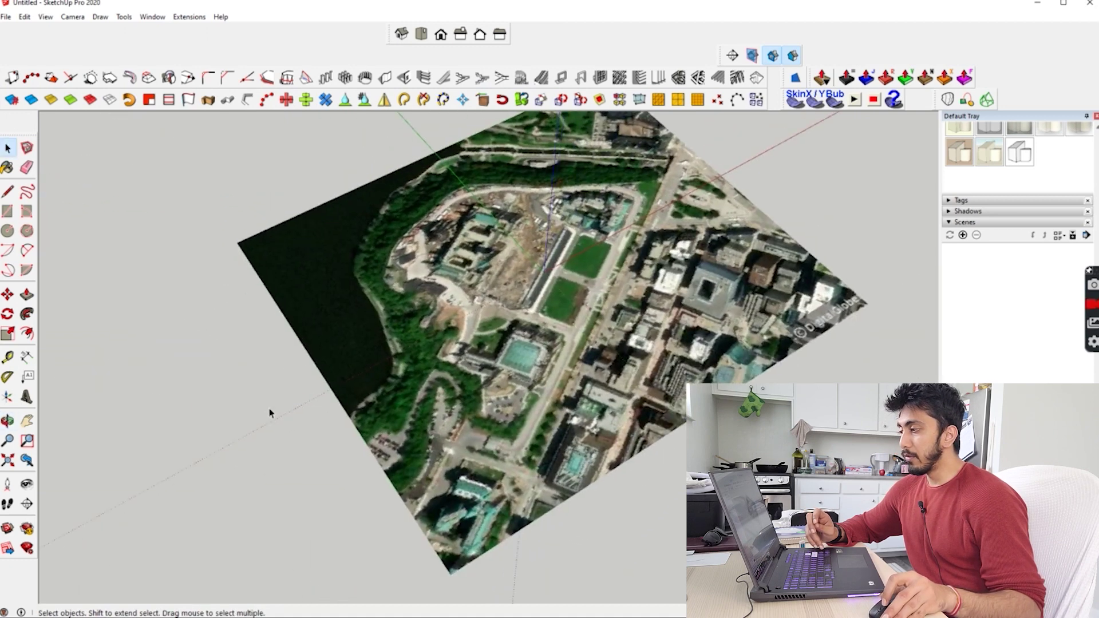
scroll(435, 312, down, 3)
mouse_move(516, 342)
middle_down()
mouse_move(351, 380)
mouse_move(295, 407)
mouse_move(319, 434)
mouse_move(377, 424)
middle_up()
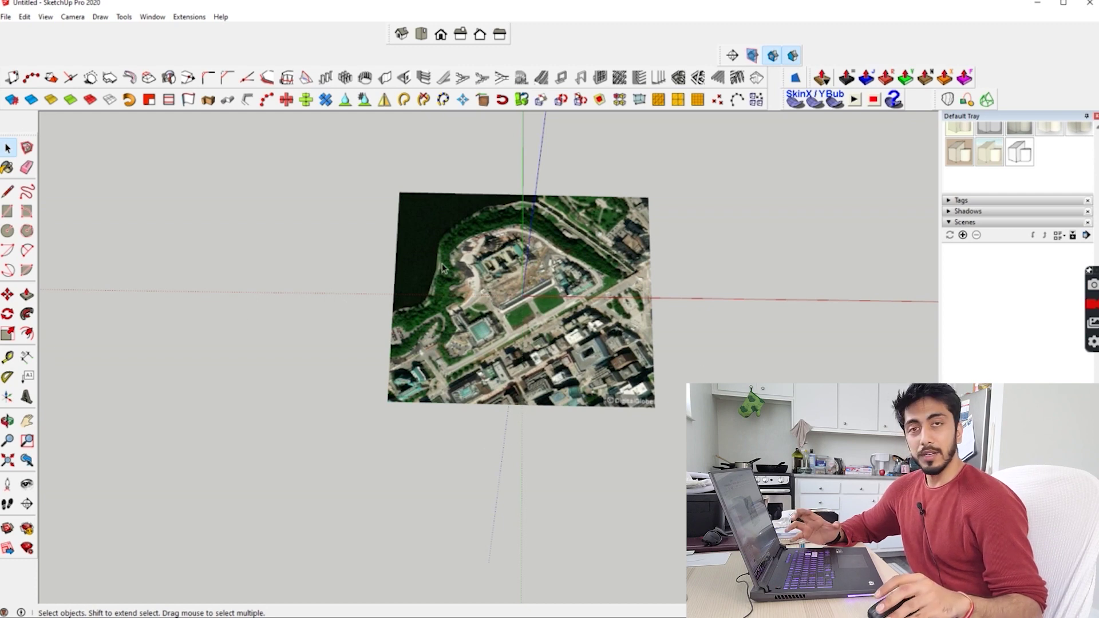
scroll(474, 345, up, 2)
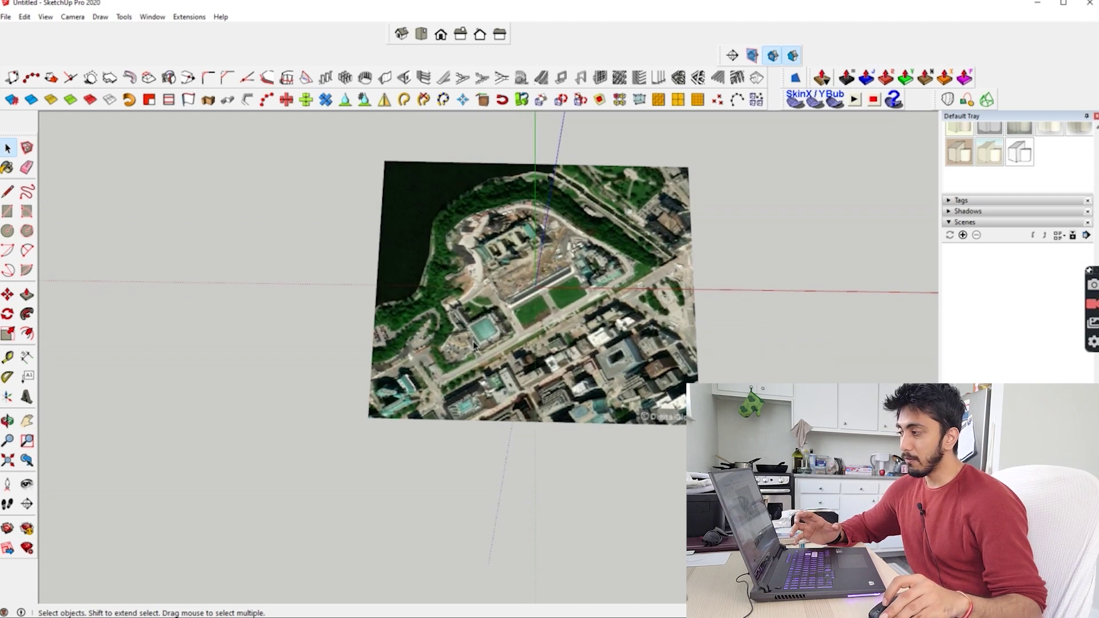
scroll(516, 256, up, 3)
middle_drag(598, 395, 532, 465)
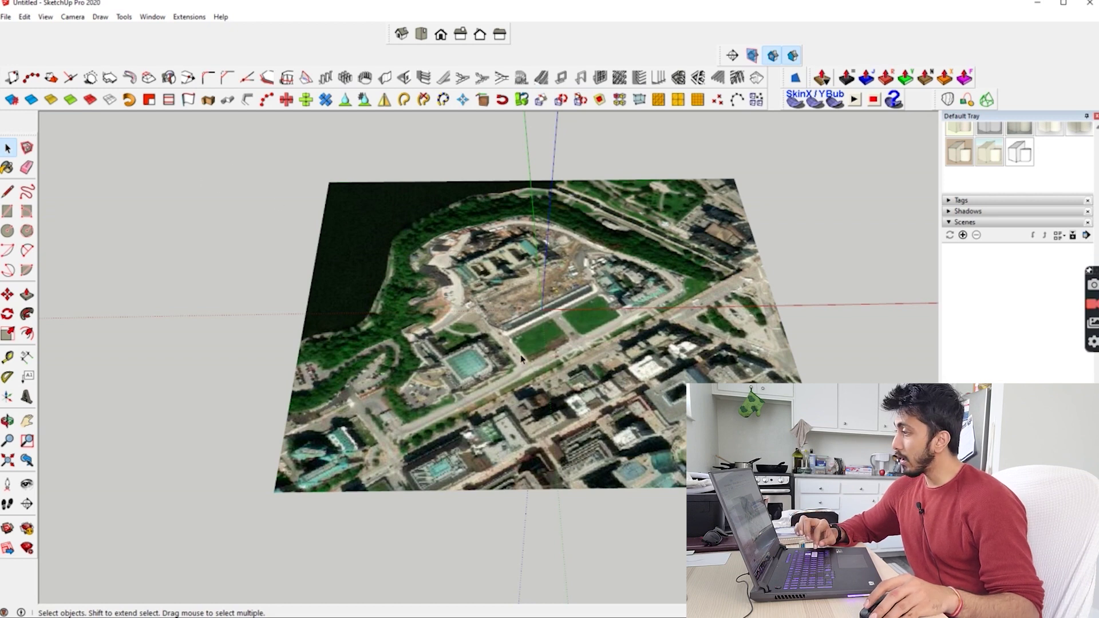
middle_drag(529, 232, 623, 249)
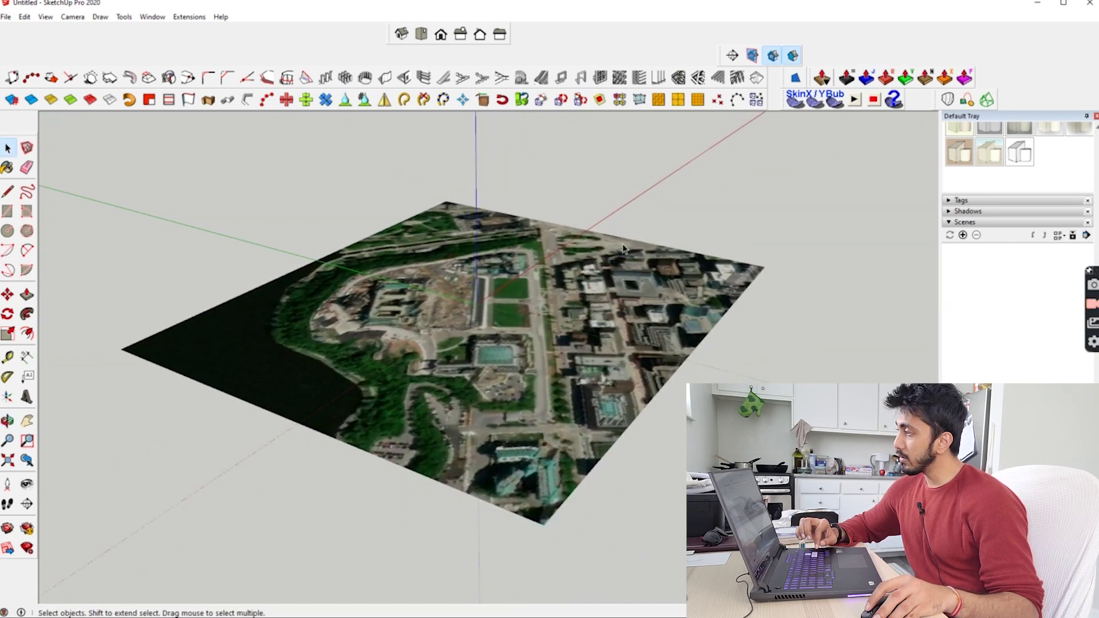
click(6, 18)
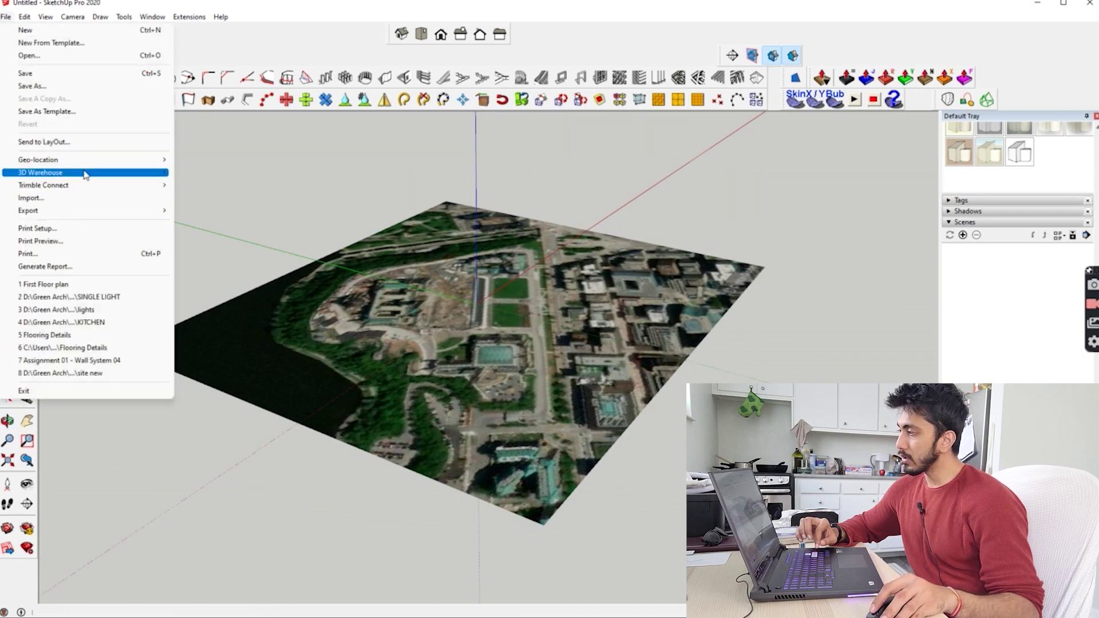
Turn on Geo-location Show Terrain so the imagery drapes over hilly 3D relief
mouse_move(101, 161)
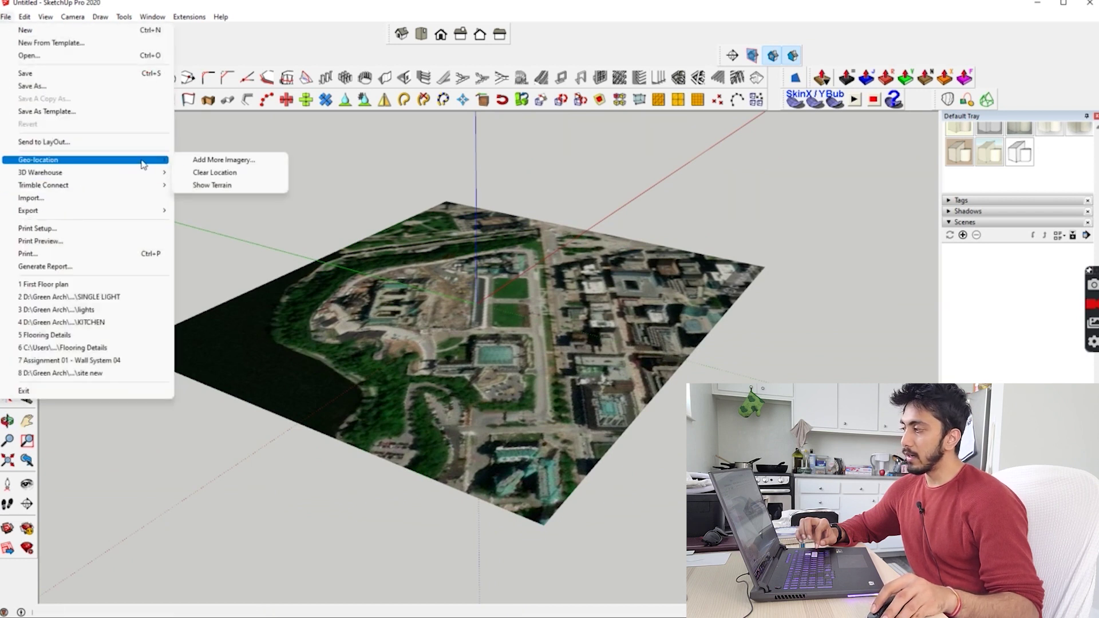
click(213, 186)
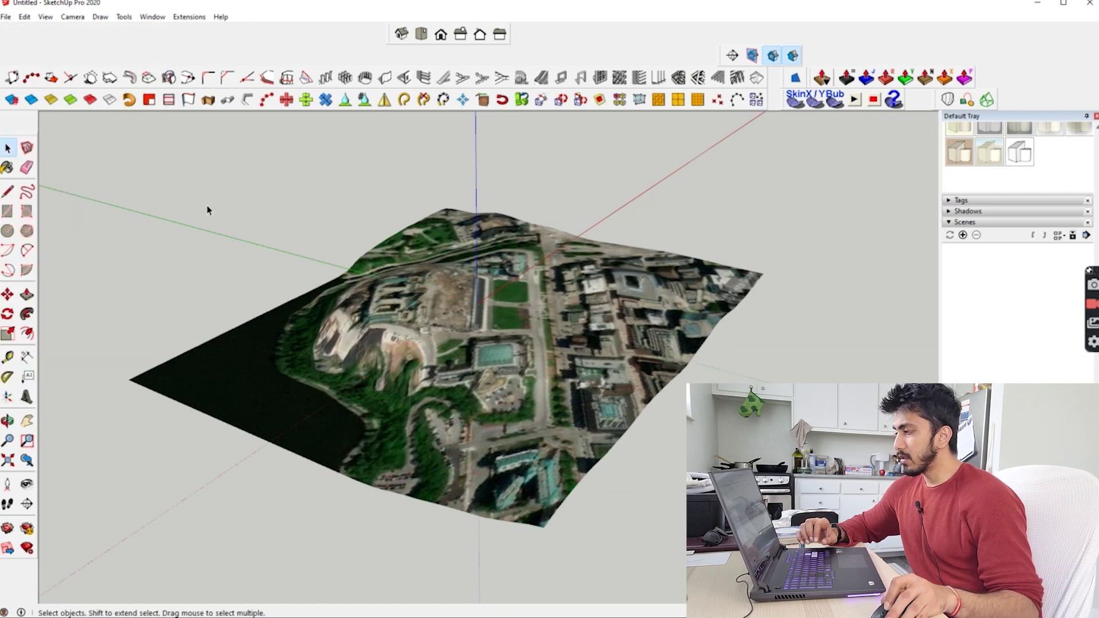
middle_drag(372, 347, 152, 342)
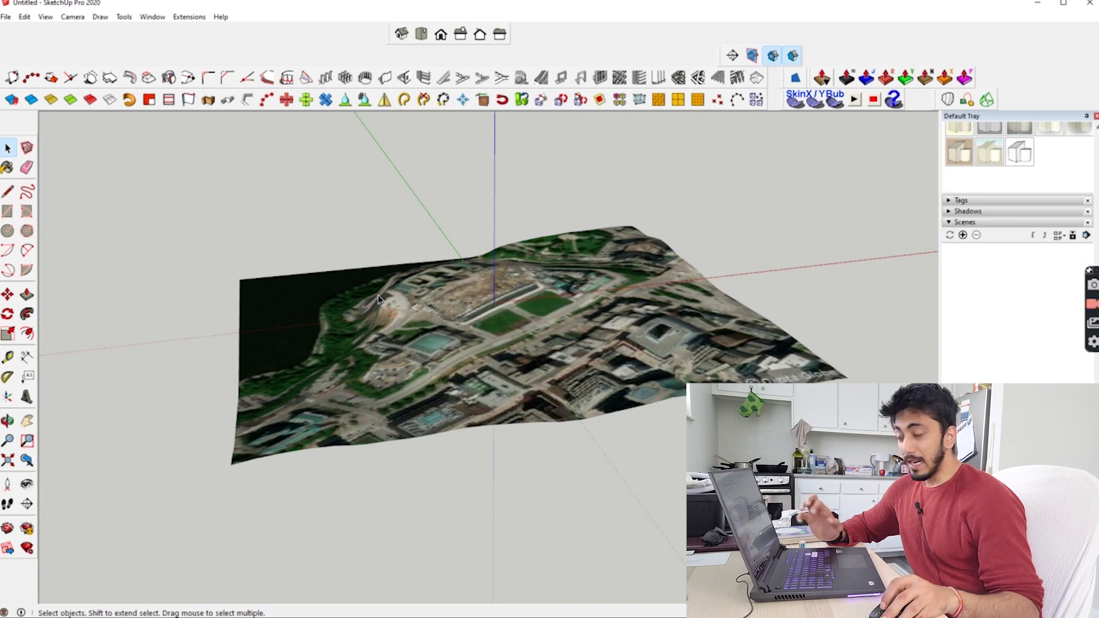
scroll(418, 312, down, 3)
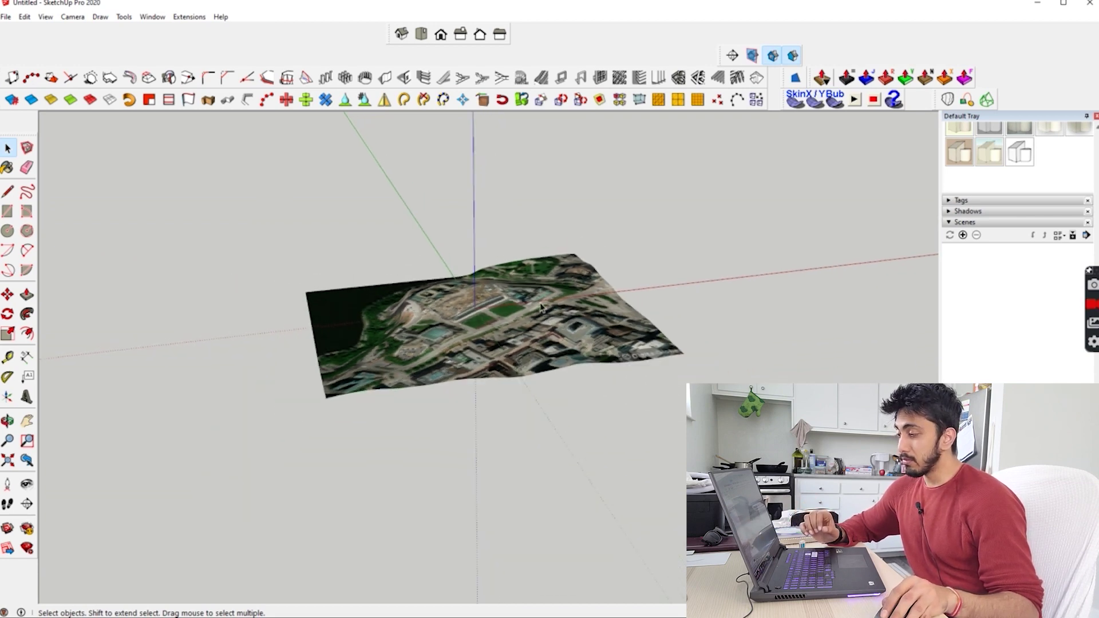
scroll(768, 350, down, 2)
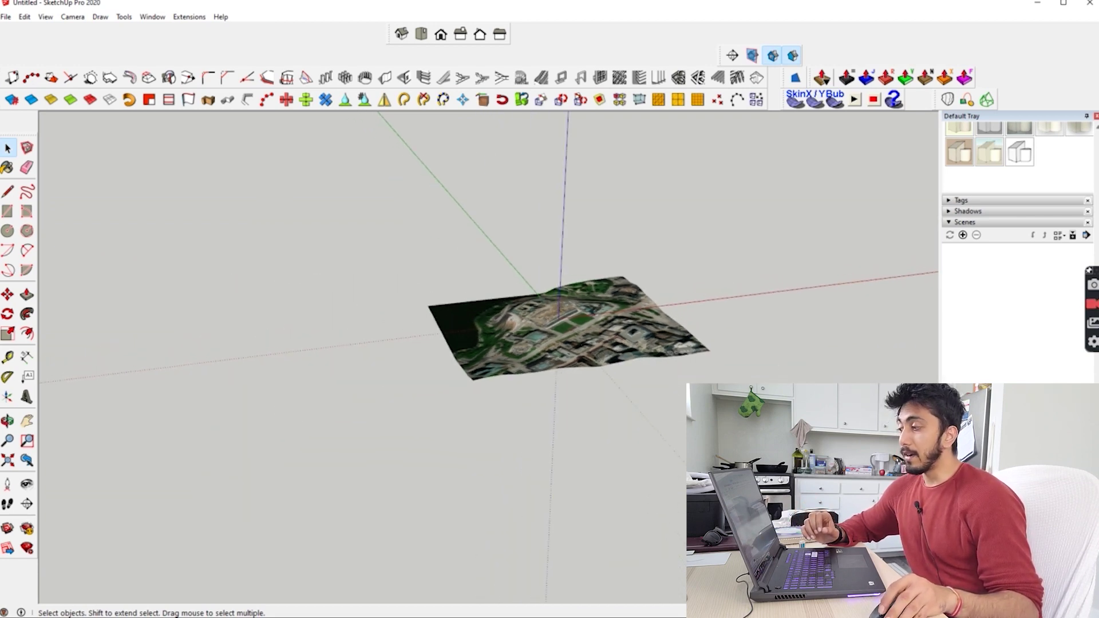
scroll(372, 363, up, 5)
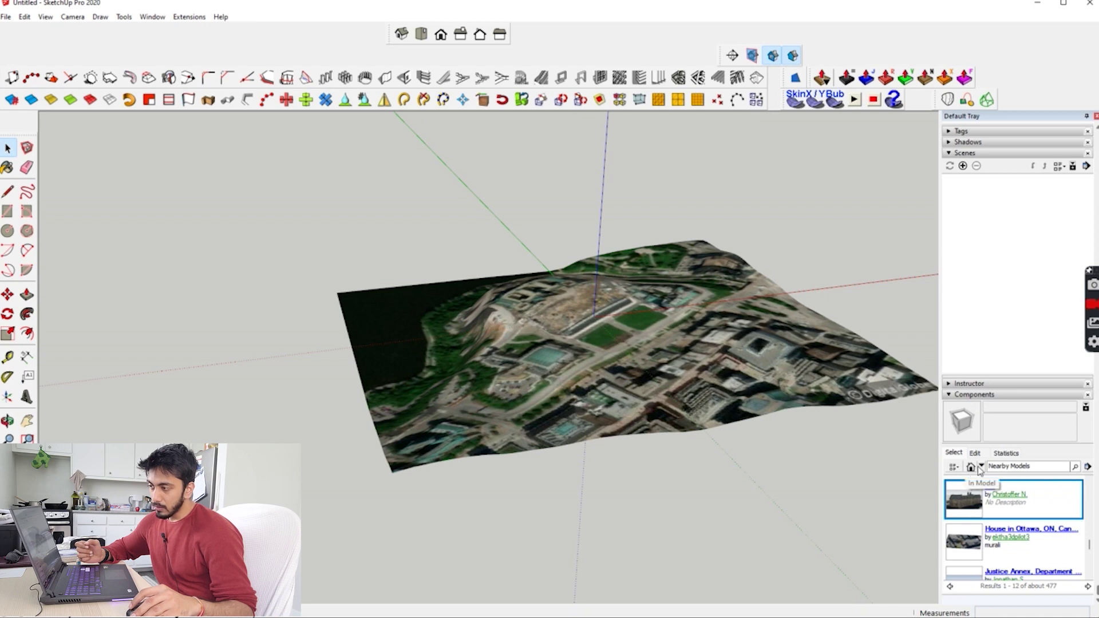
Switch the Components source to Nearby Models and scroll through the roughly 167 results
click(981, 467)
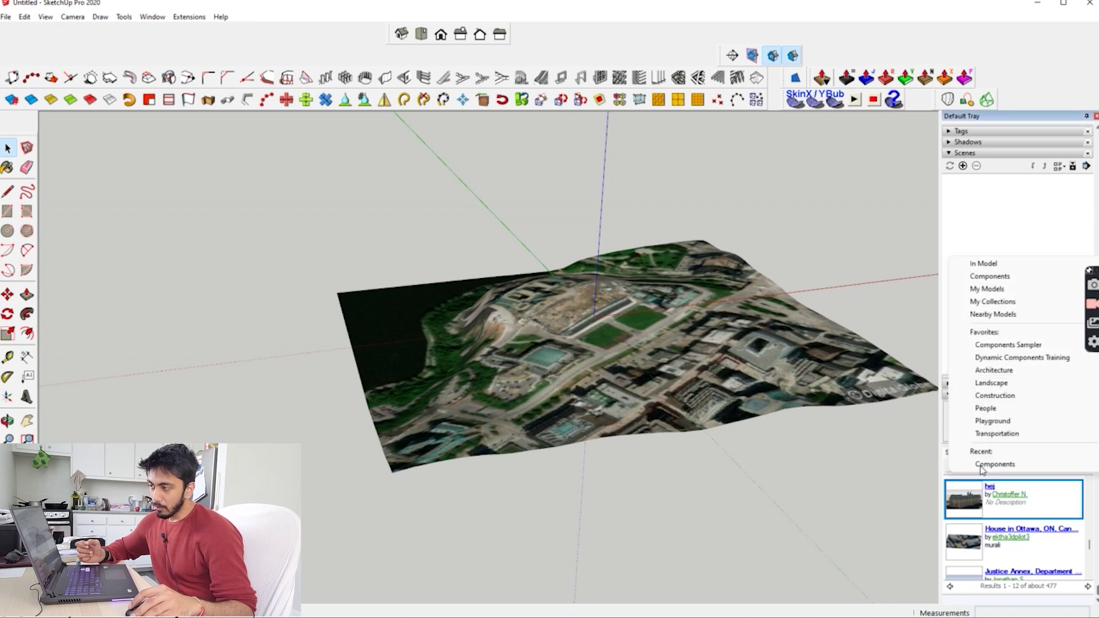
click(1014, 319)
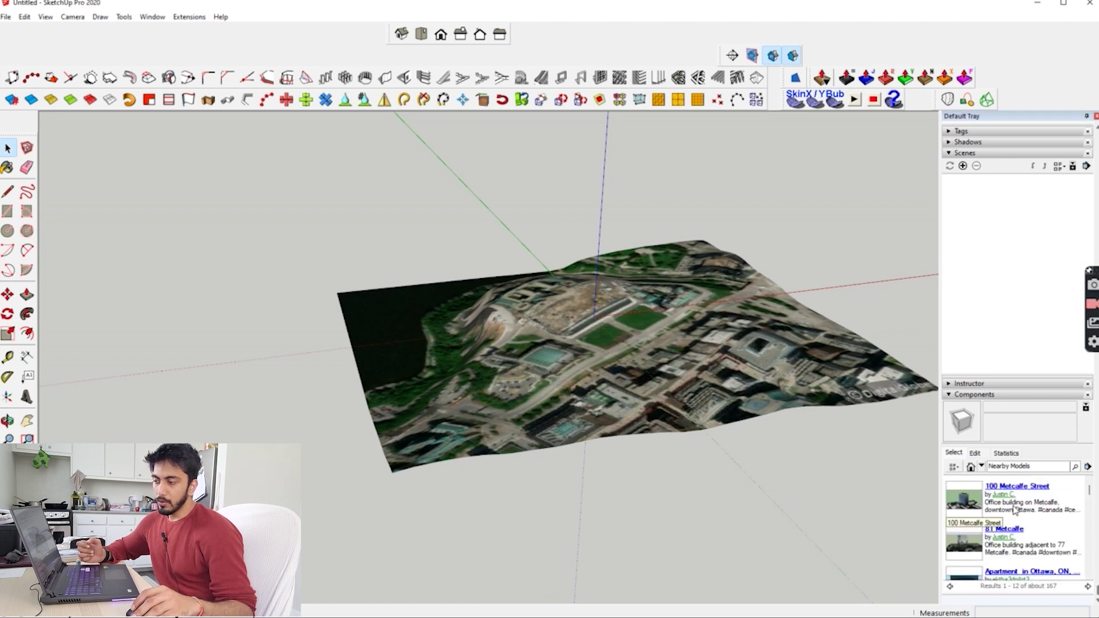
scroll(1015, 509, down, 4)
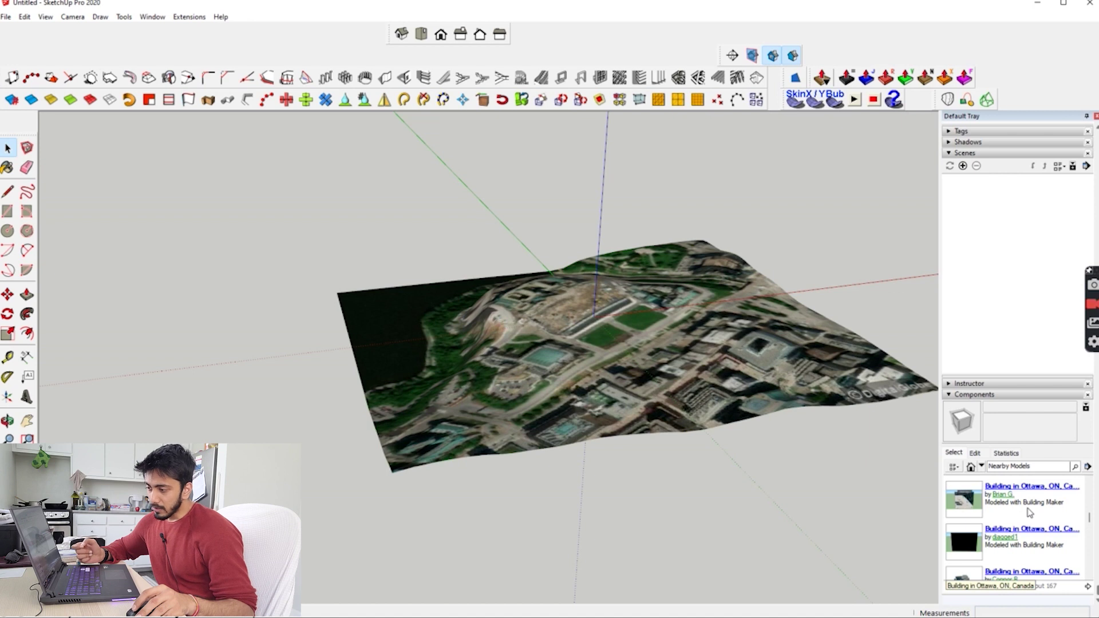
scroll(1029, 514, down, 3)
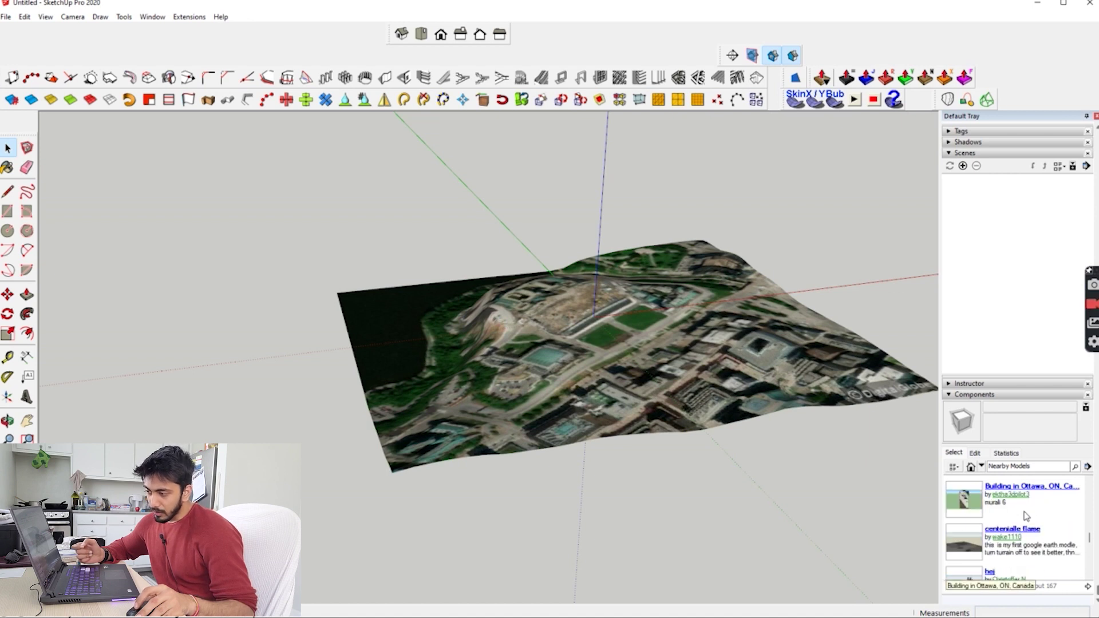
scroll(1025, 517, down, 1)
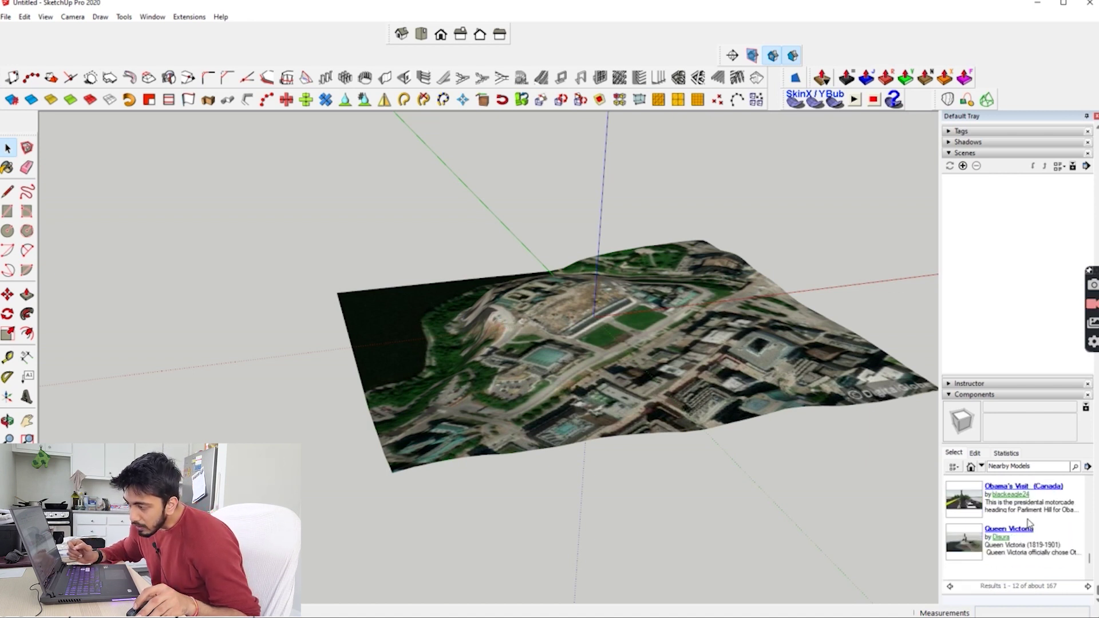
scroll(1030, 523, up, 1)
scroll(1029, 523, up, 3)
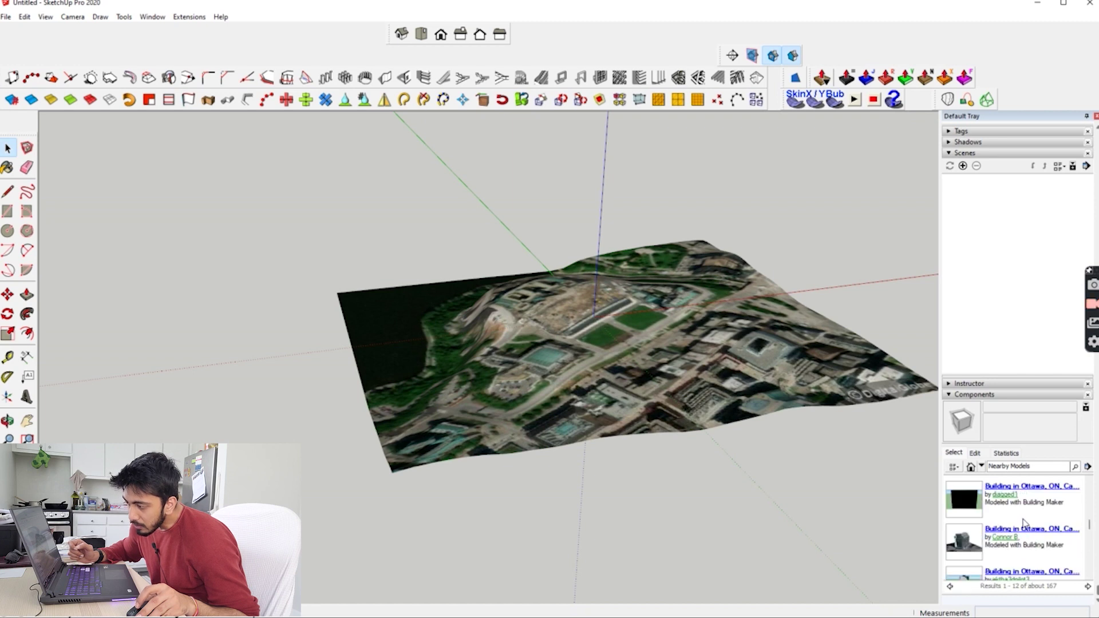
scroll(1024, 524, up, 2)
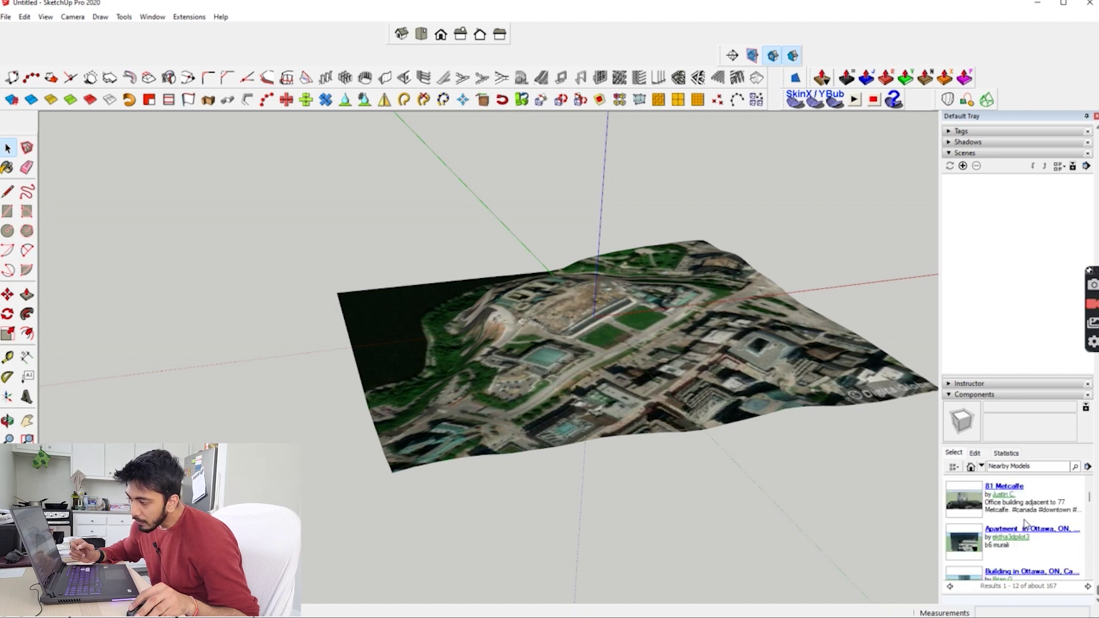
scroll(1027, 536, up, 1)
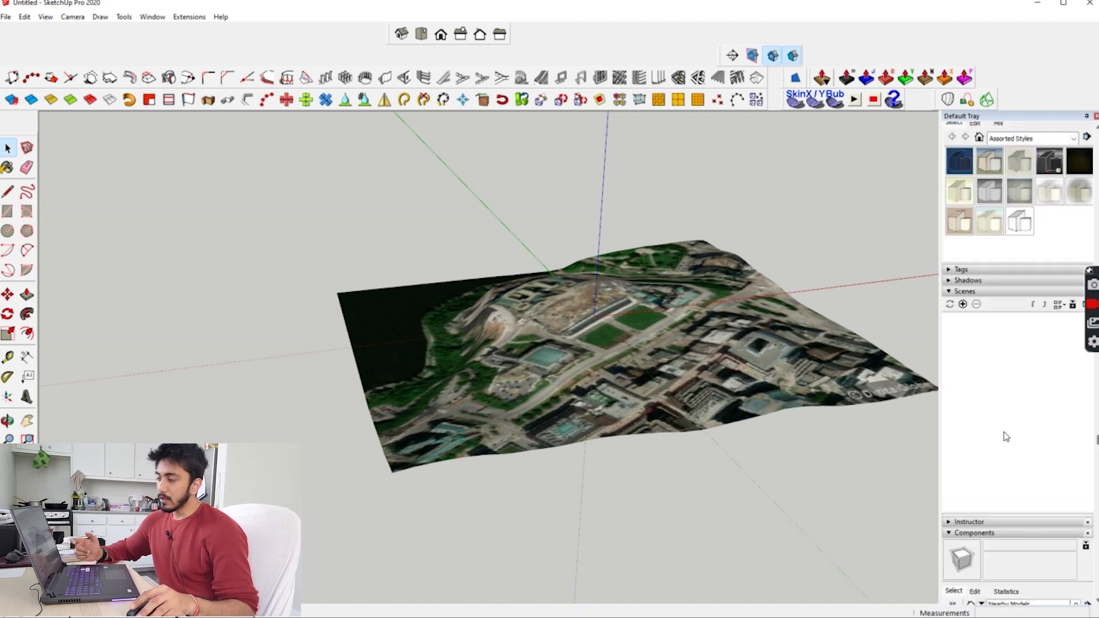
scroll(1013, 519, down, 3)
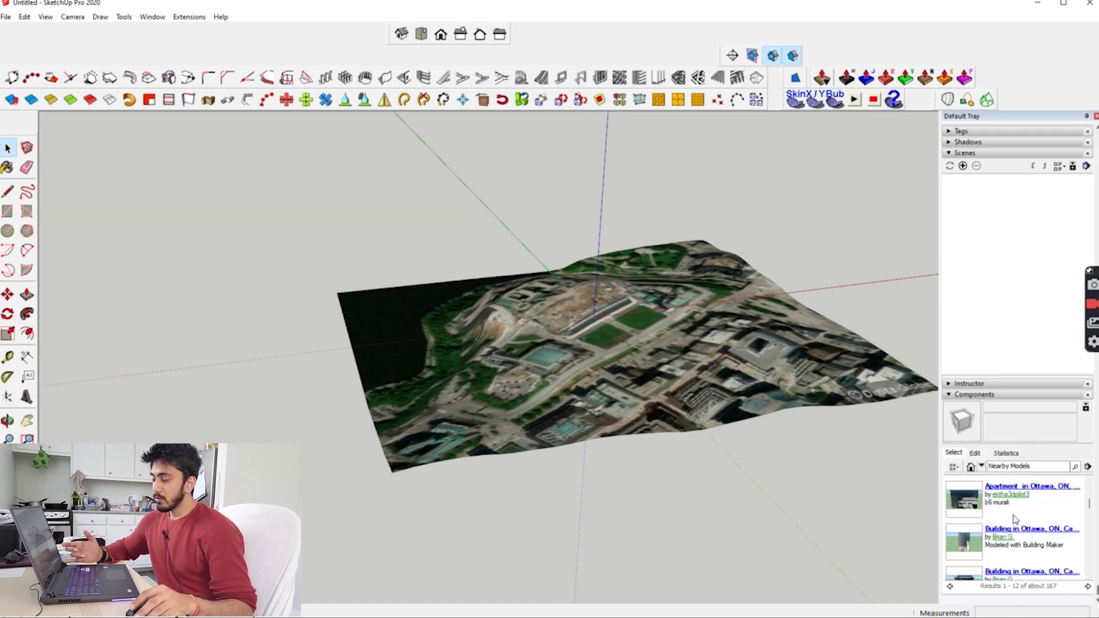
scroll(1014, 519, down, 3)
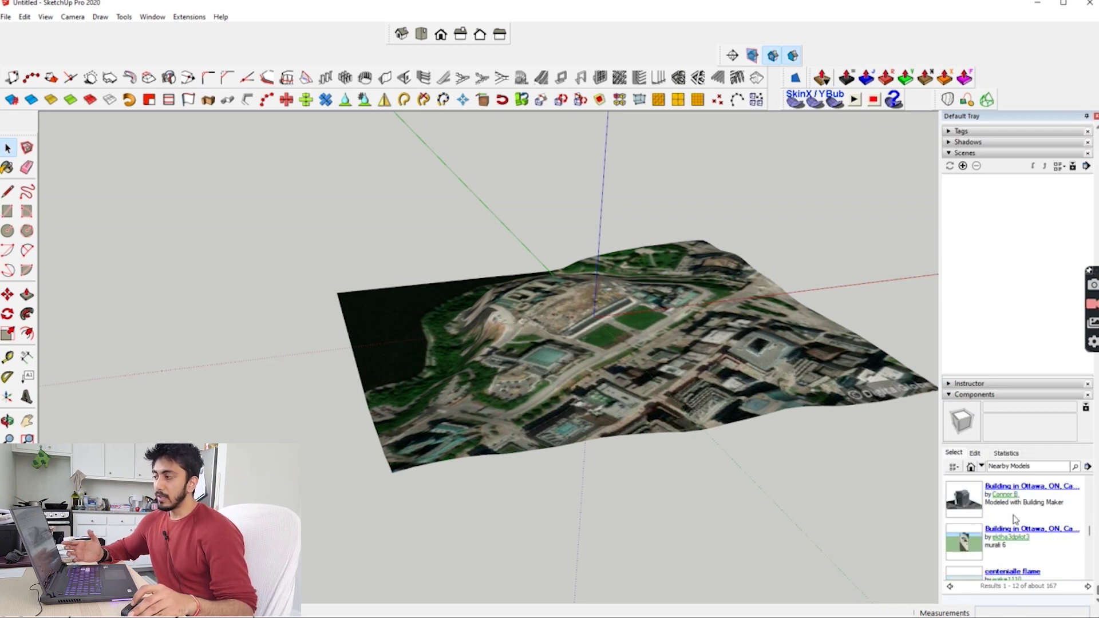
scroll(1014, 519, down, 2)
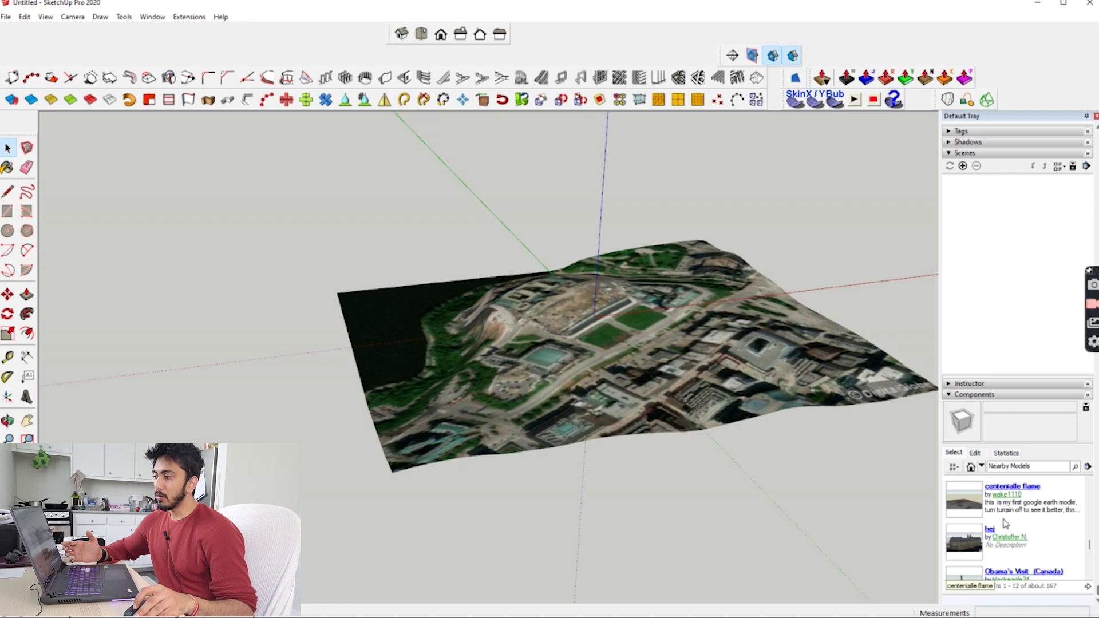
Download the stone Ottawa government building onto the terrain and orbit to inspect it
click(962, 543)
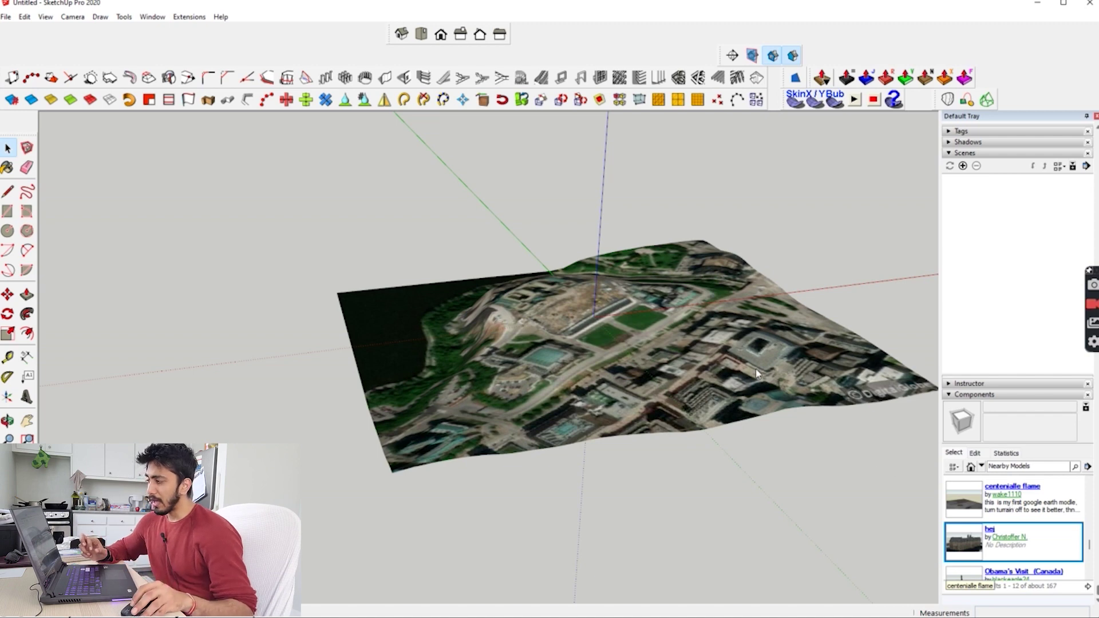
middle_drag(513, 348, 453, 322)
scroll(504, 229, up, 5)
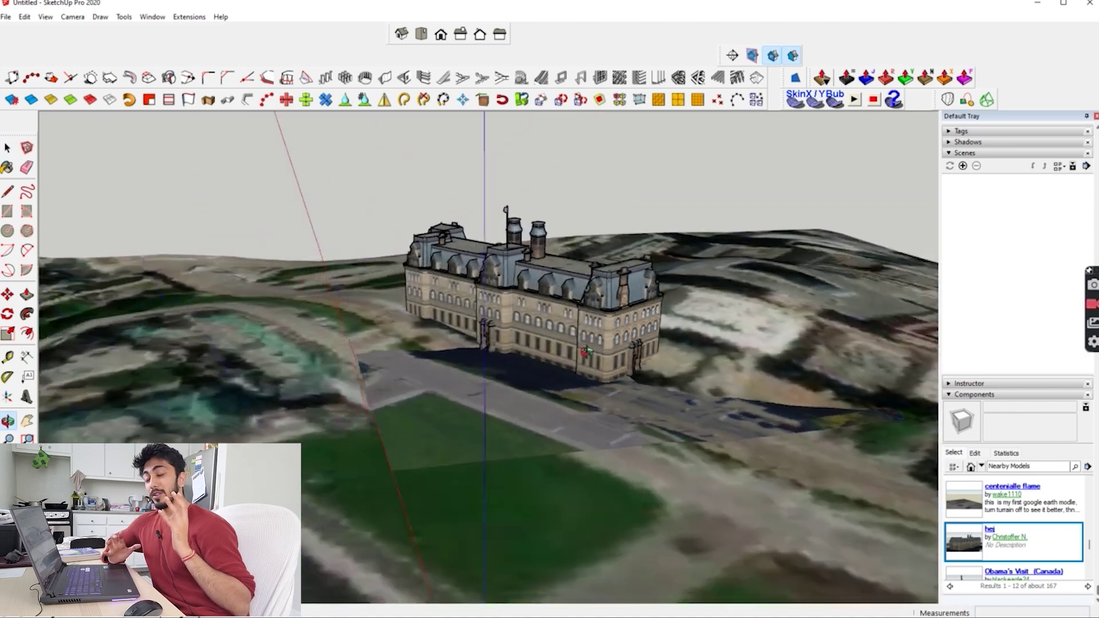
scroll(607, 338, up, 5)
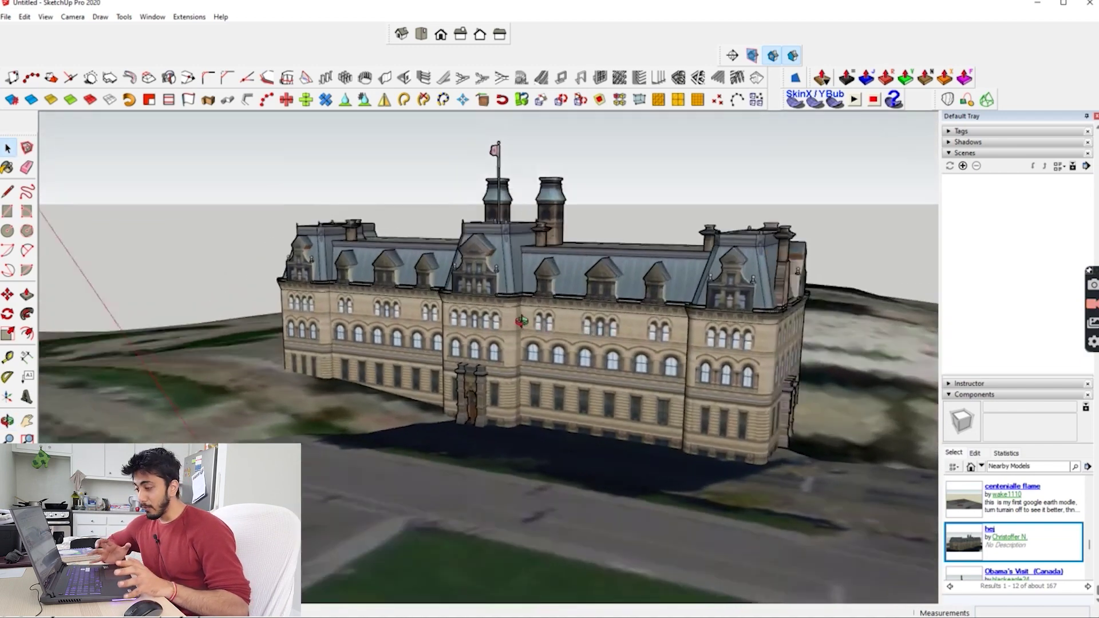